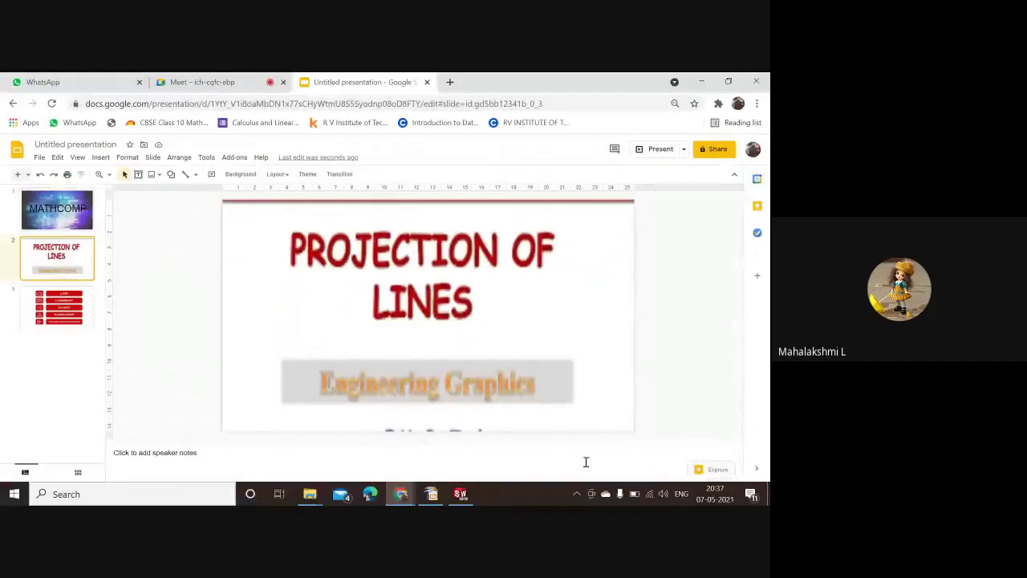
Leave the Projection of Lines slides to bring up SOLIDWORKS from the taskbar
mouse_move(459, 497)
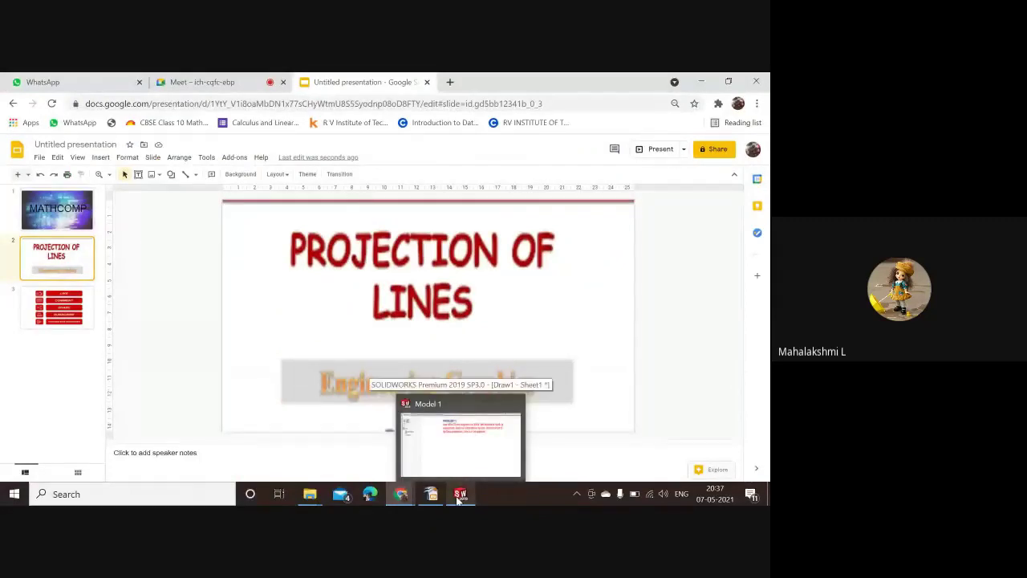
Bring up the SOLIDWORKS Draw1 – Sheet1 window showing Problem 1
click(459, 495)
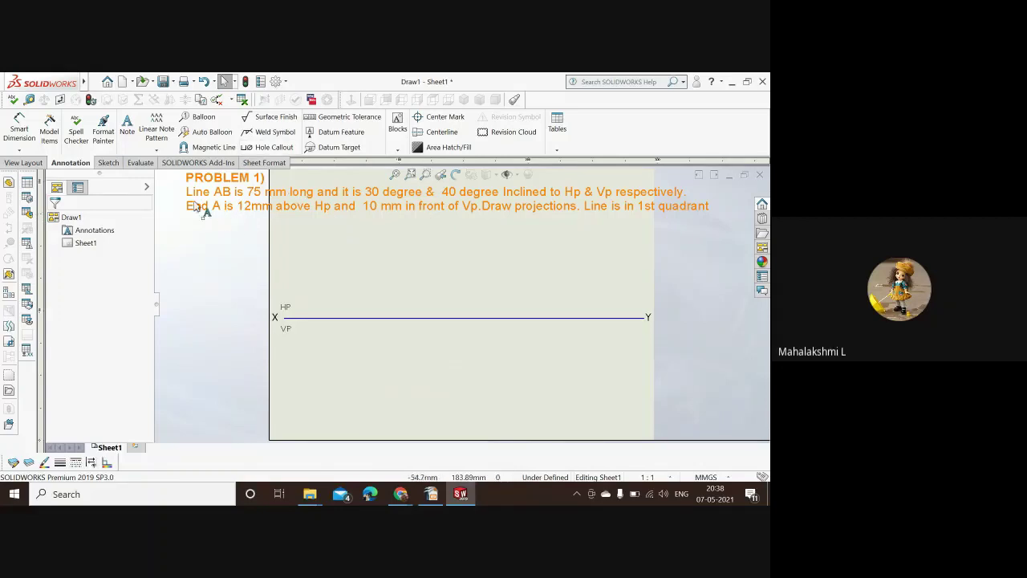
click(109, 163)
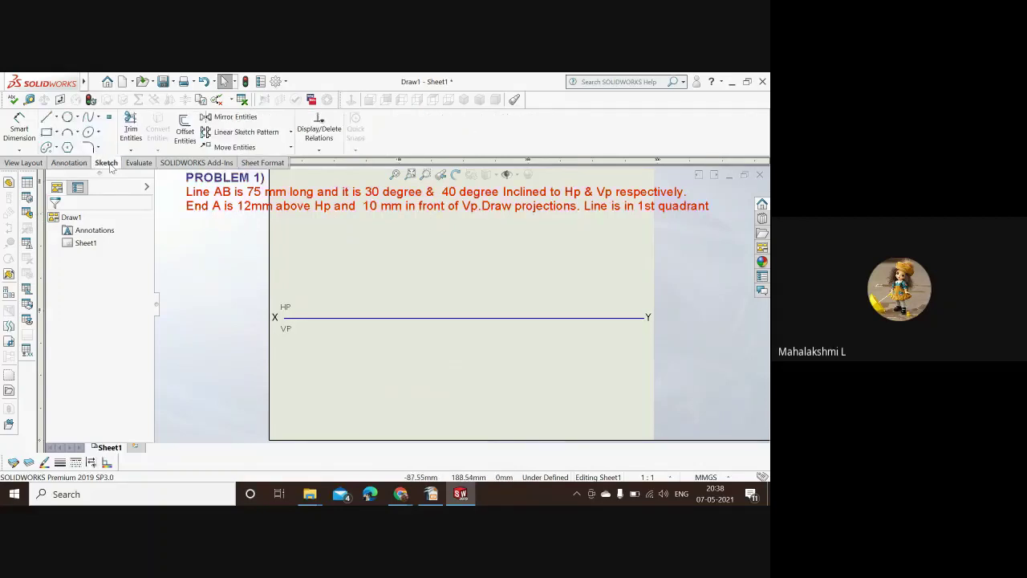
click(46, 117)
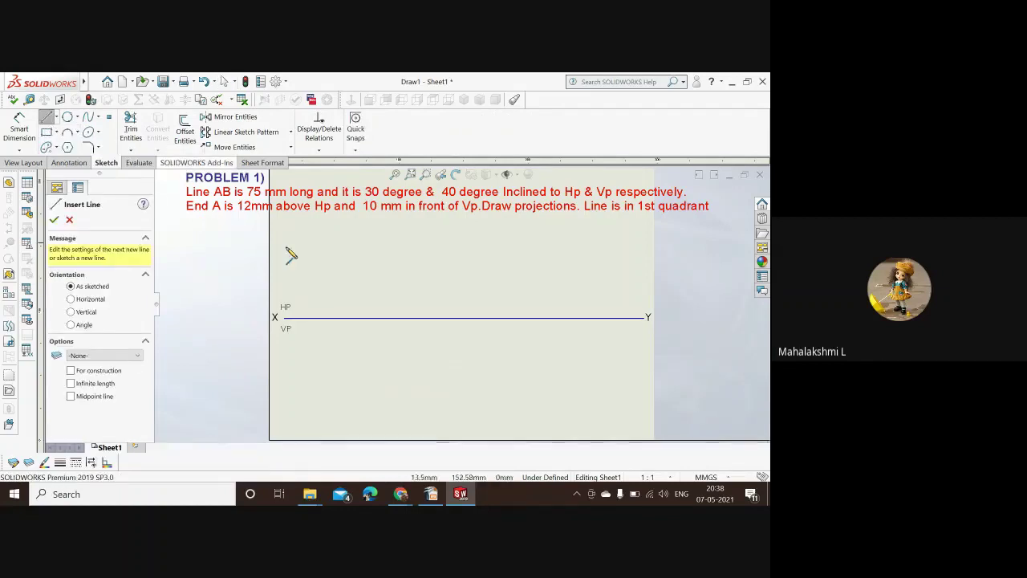
click(56, 118)
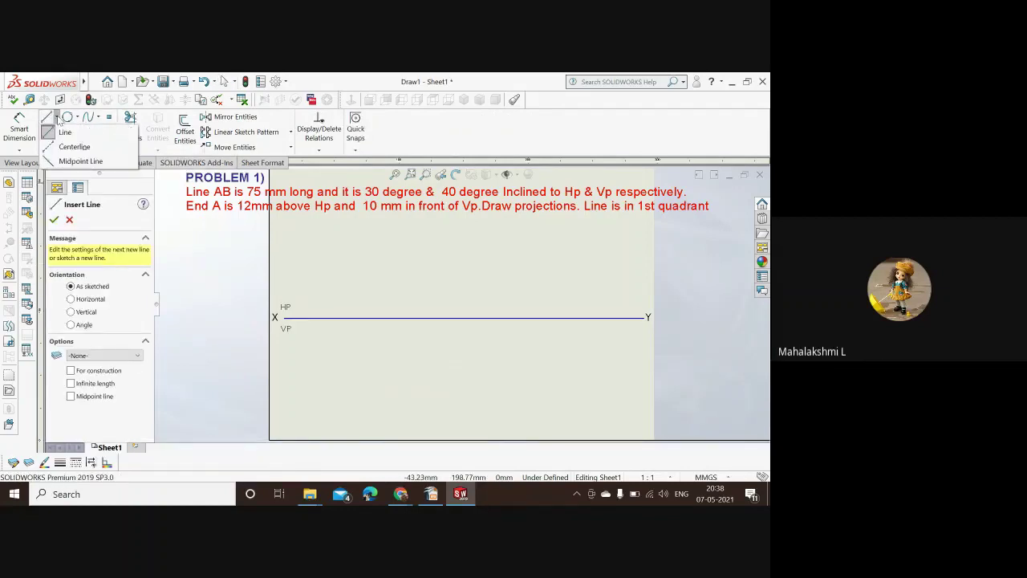
click(61, 162)
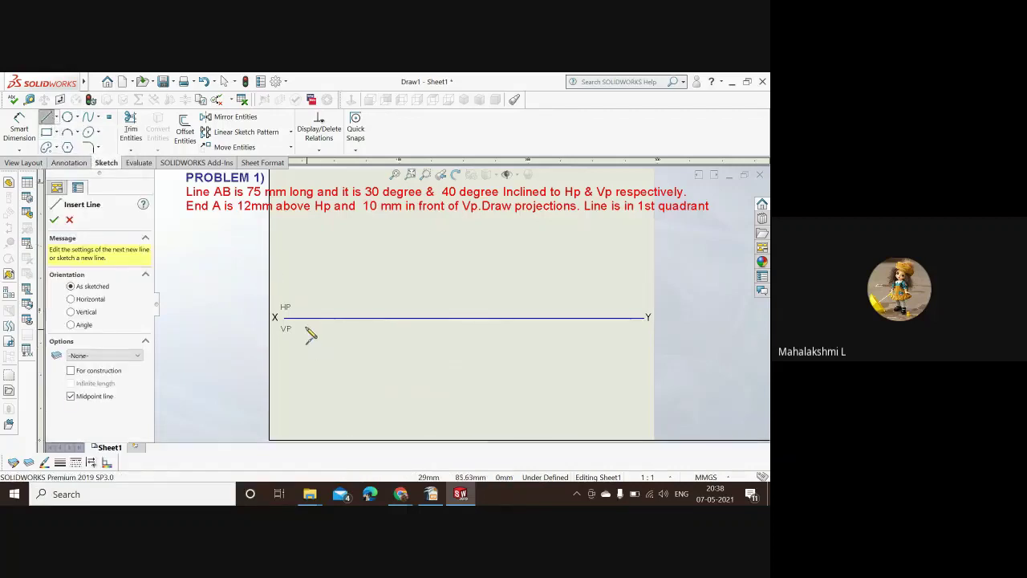
click(306, 318)
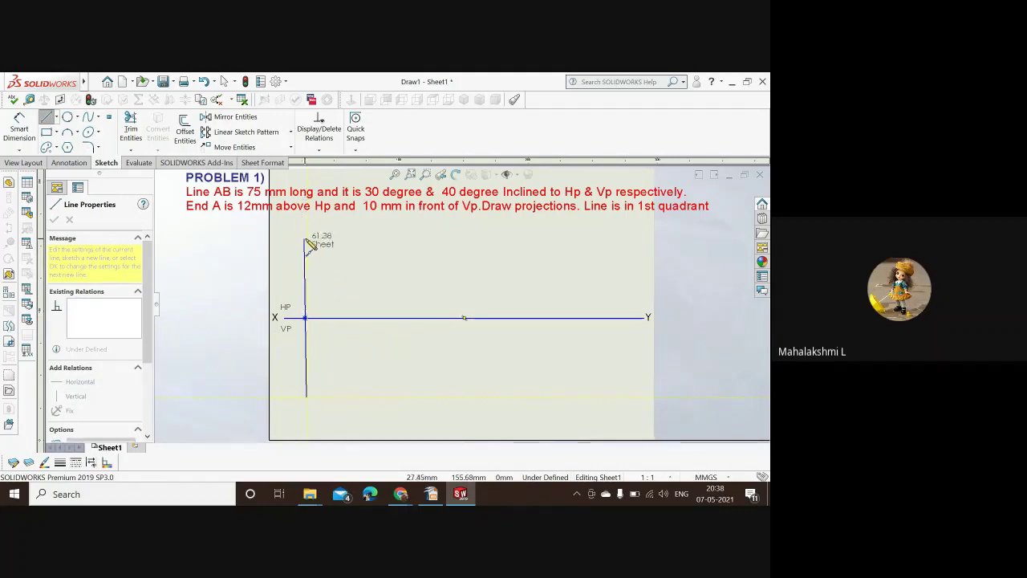
click(306, 240)
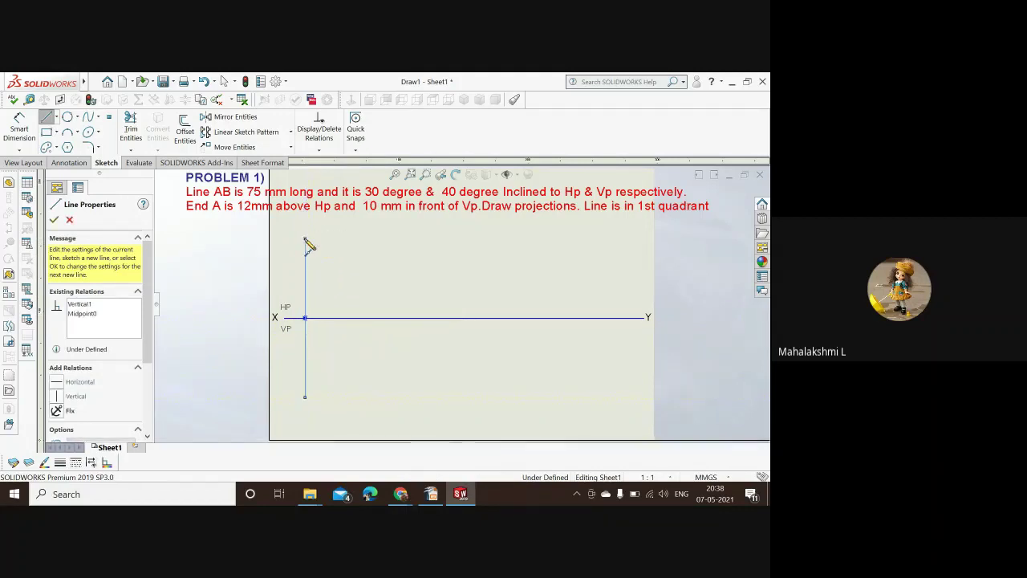
click(370, 299)
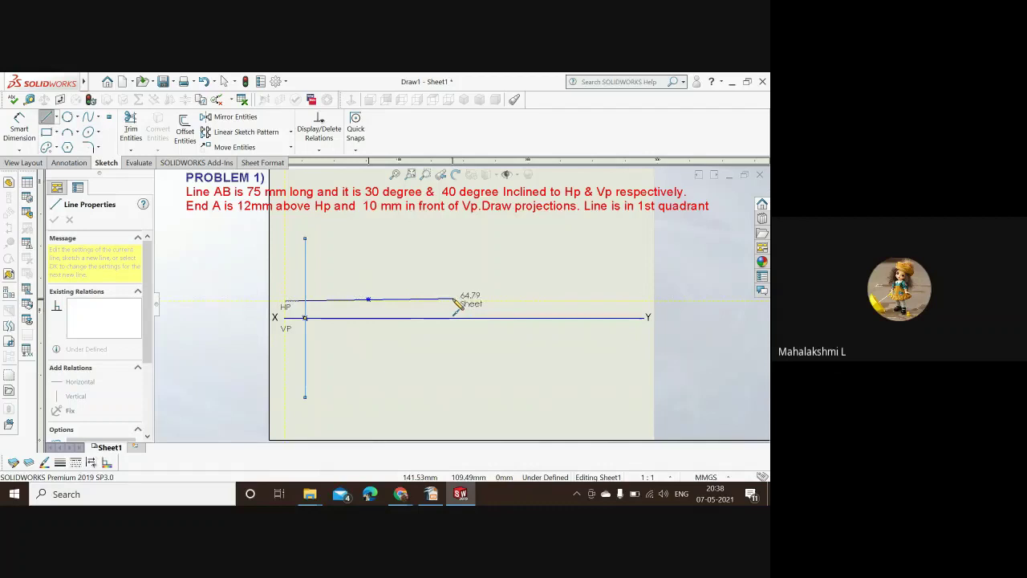
click(446, 280)
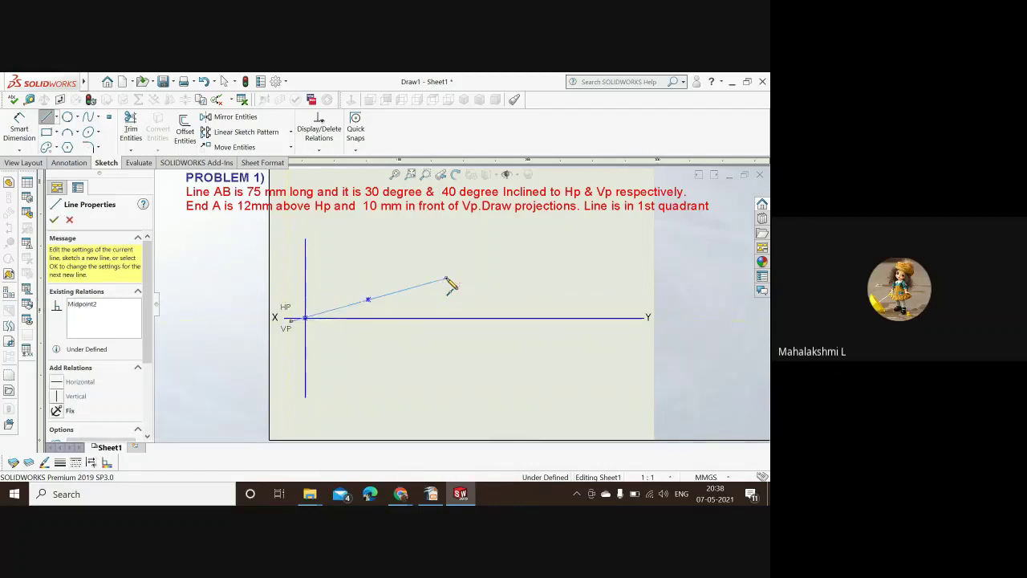
click(206, 82)
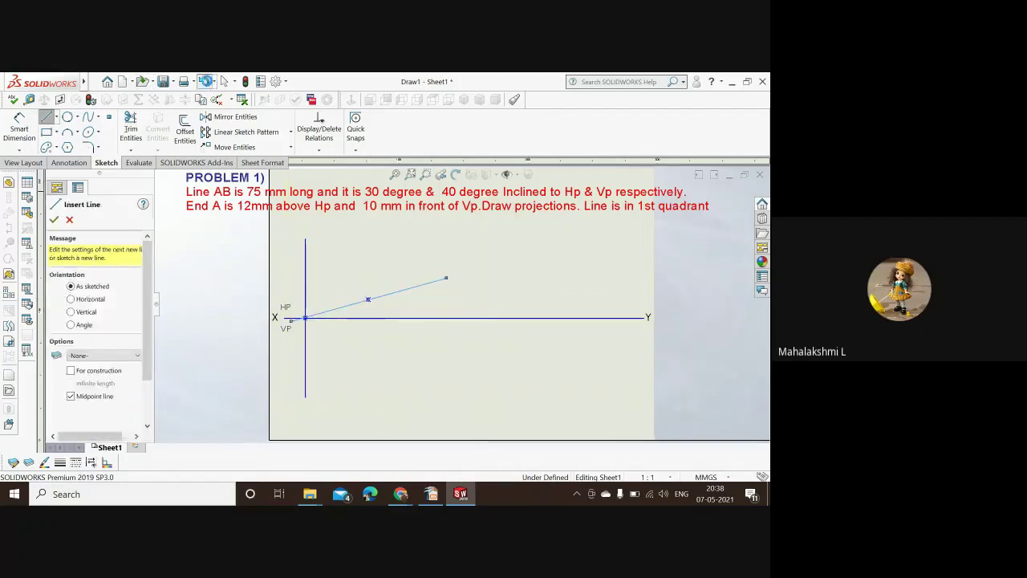
click(57, 117)
click(72, 161)
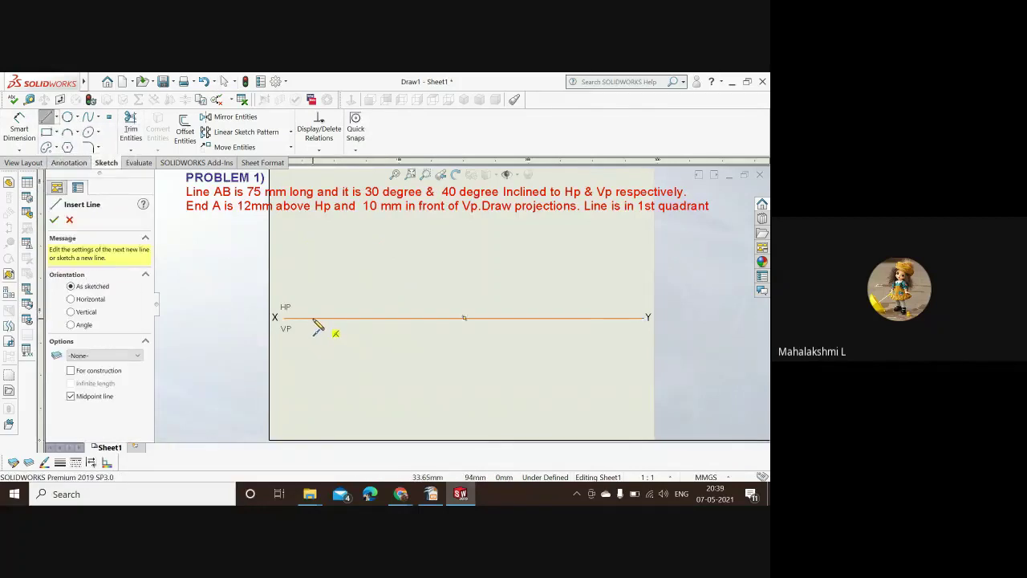
click(313, 318)
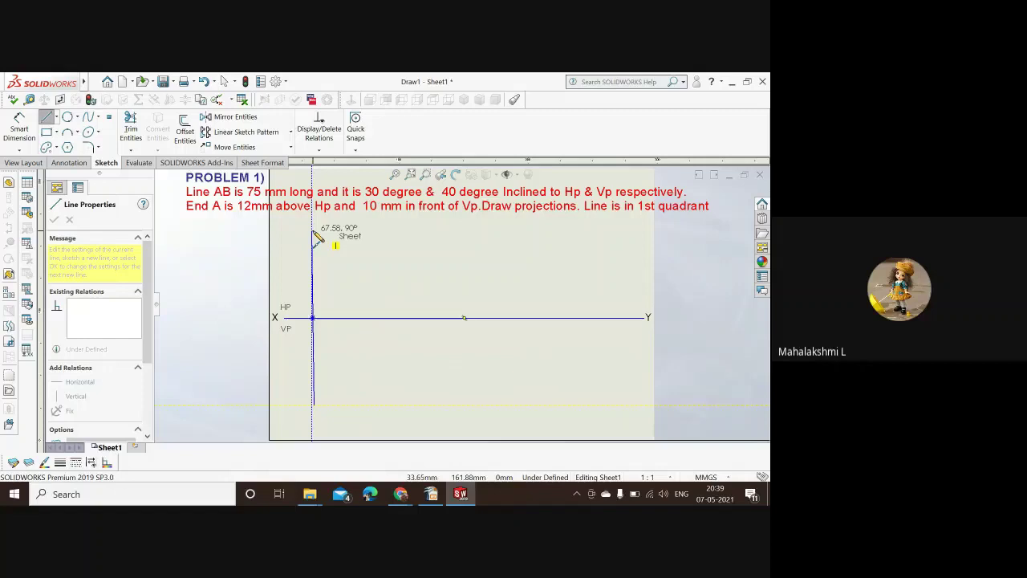
click(313, 232)
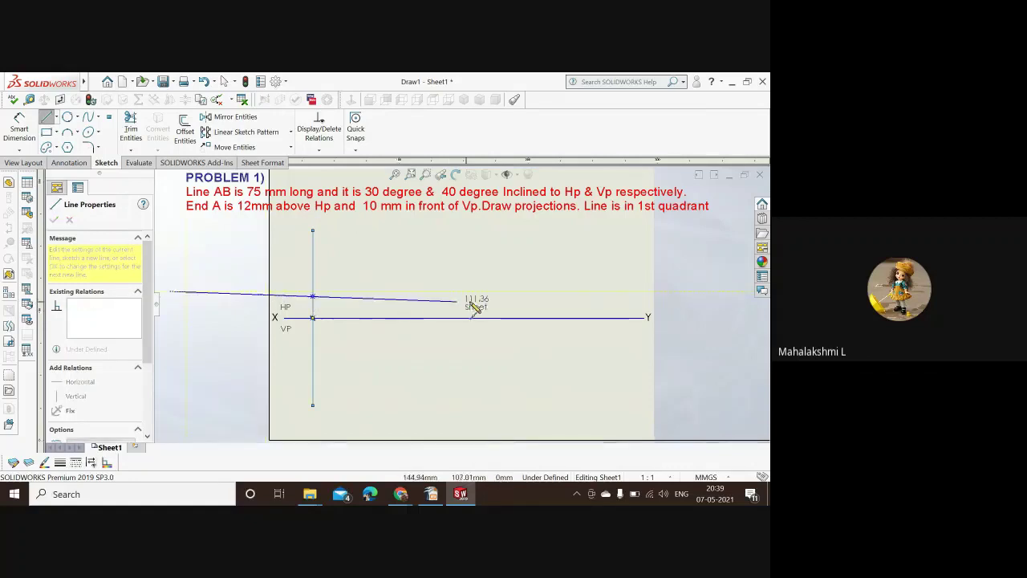
click(425, 329)
click(201, 263)
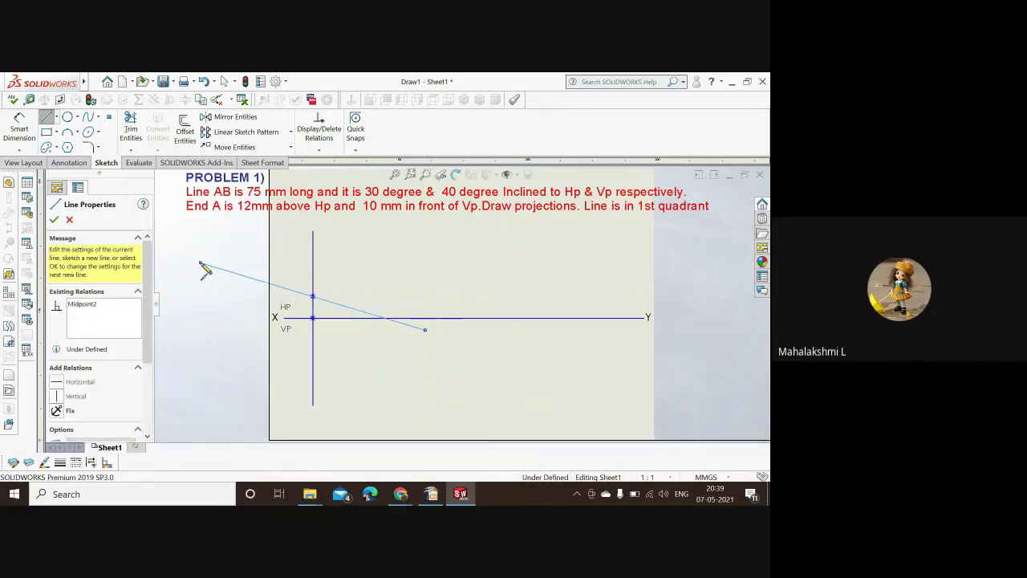
Undo the earlier lines and draw a vertical midpoint projector crossing the XY line
click(202, 82)
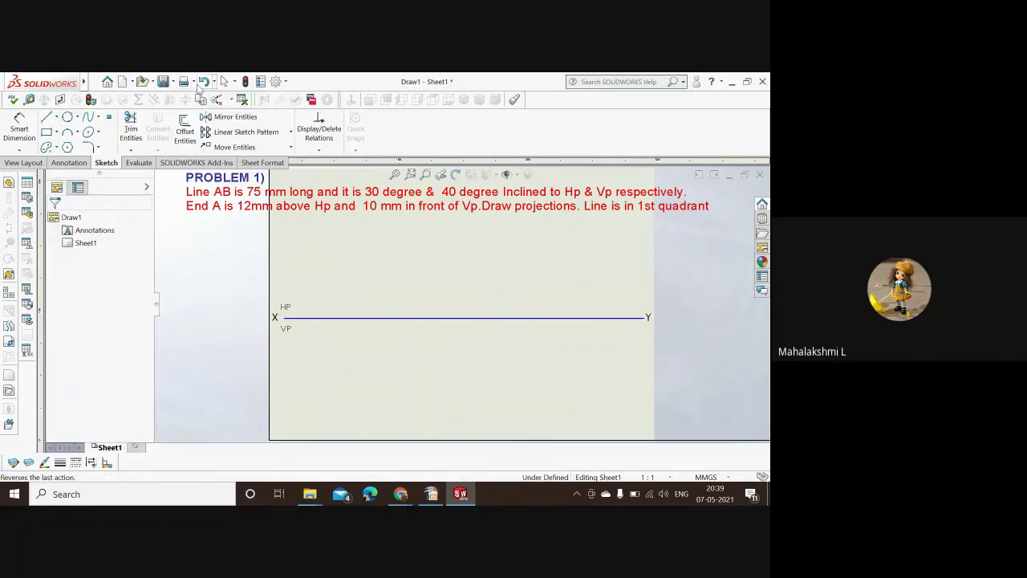
click(56, 117)
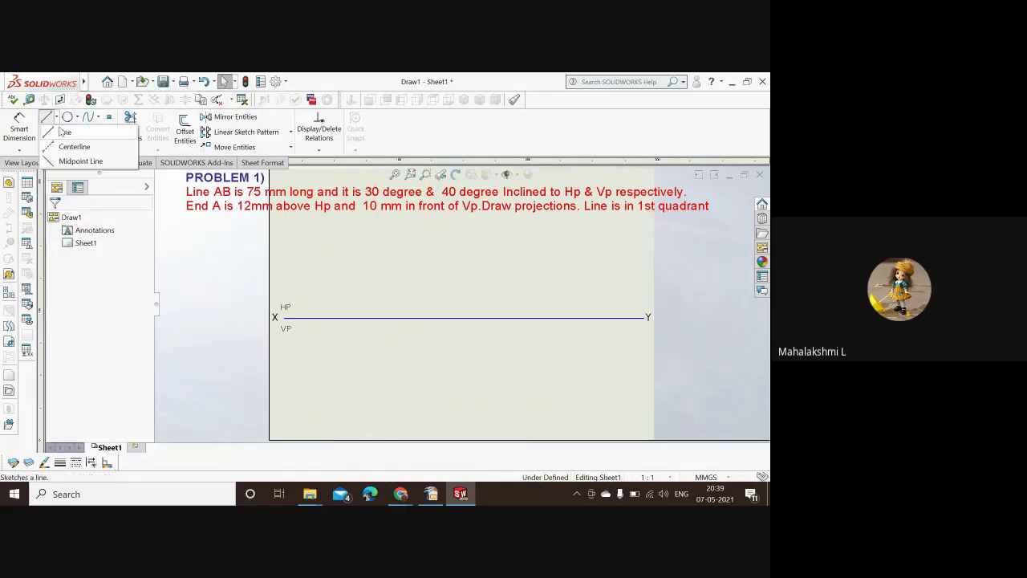
click(63, 132)
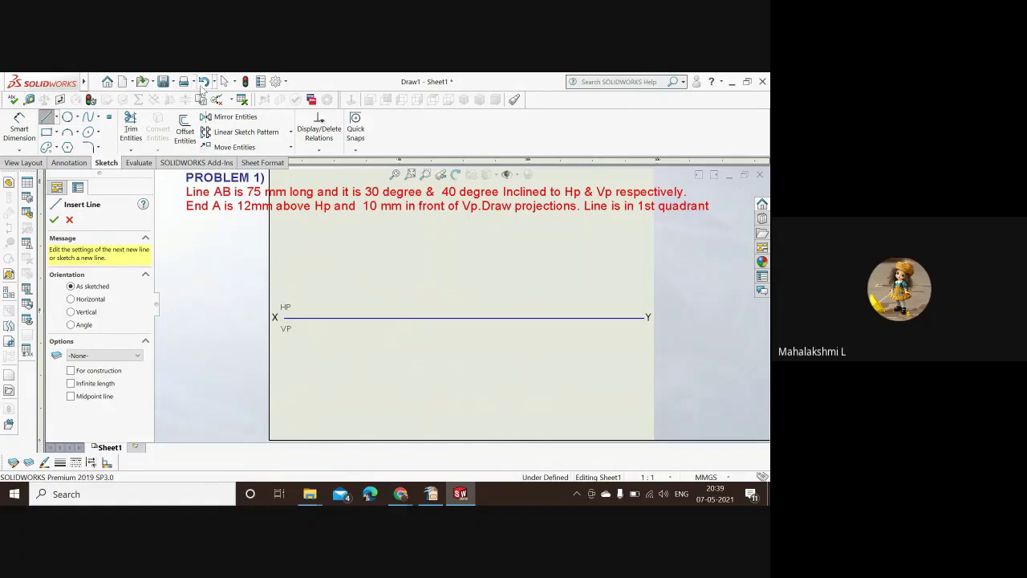
click(56, 118)
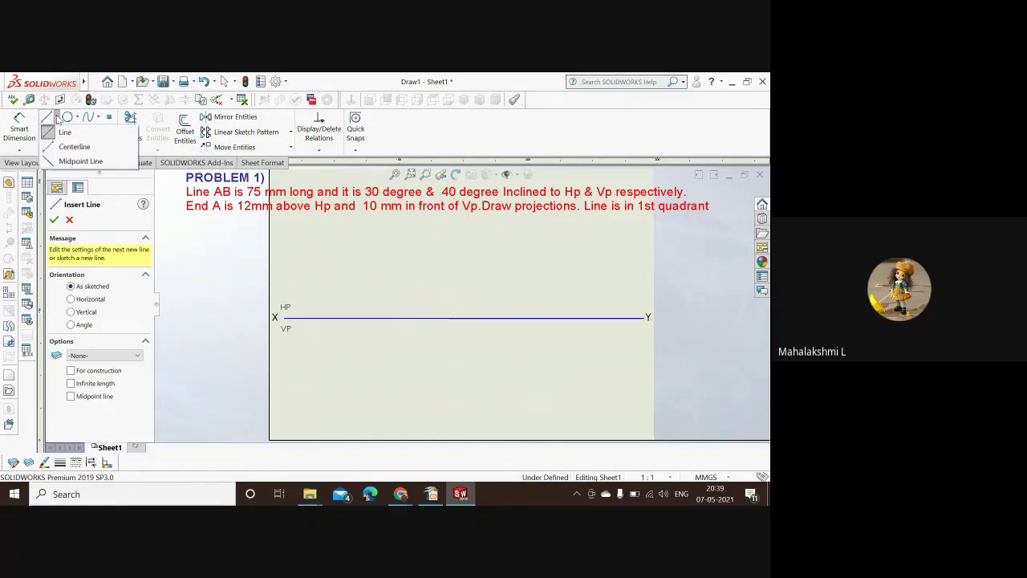
click(76, 161)
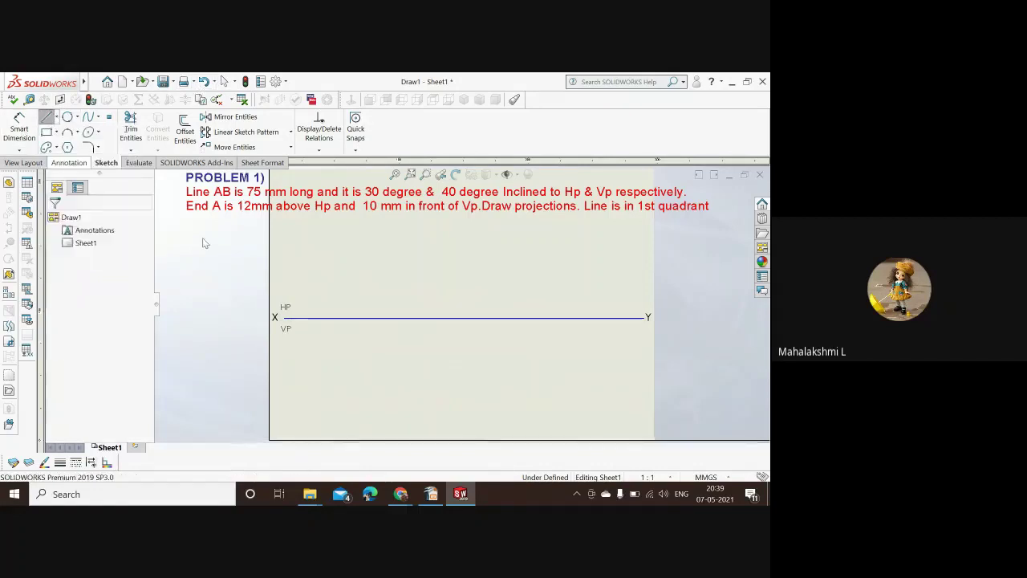
click(311, 318)
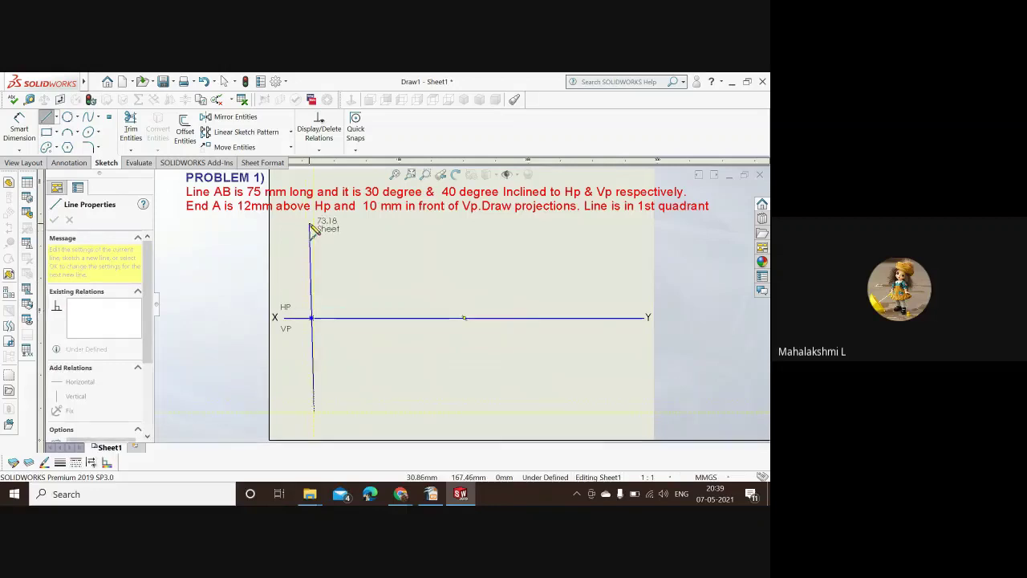
click(311, 223)
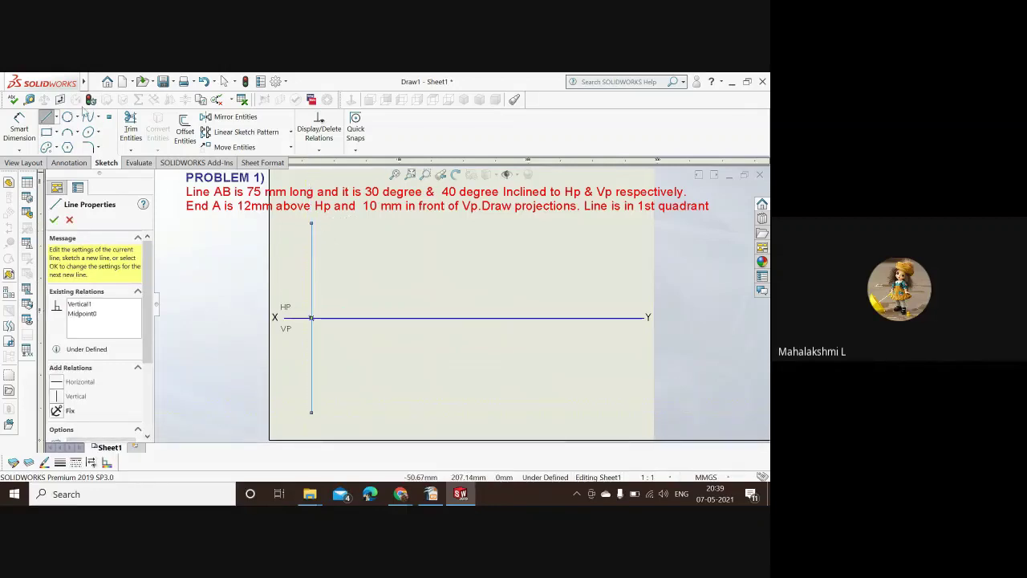
Draw horizontal lines from the projector, one just above XY and one just below
click(50, 118)
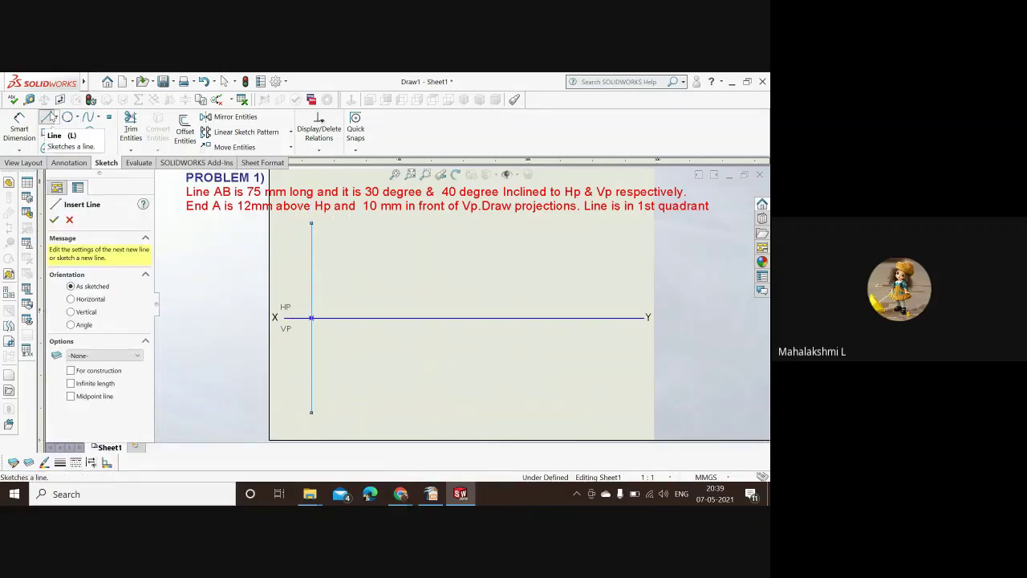
click(50, 117)
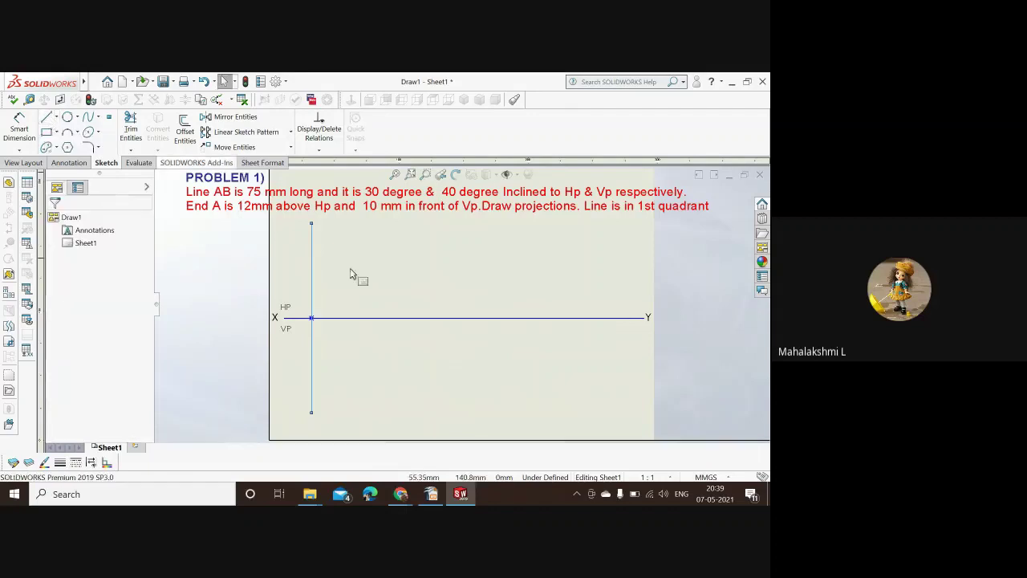
click(50, 117)
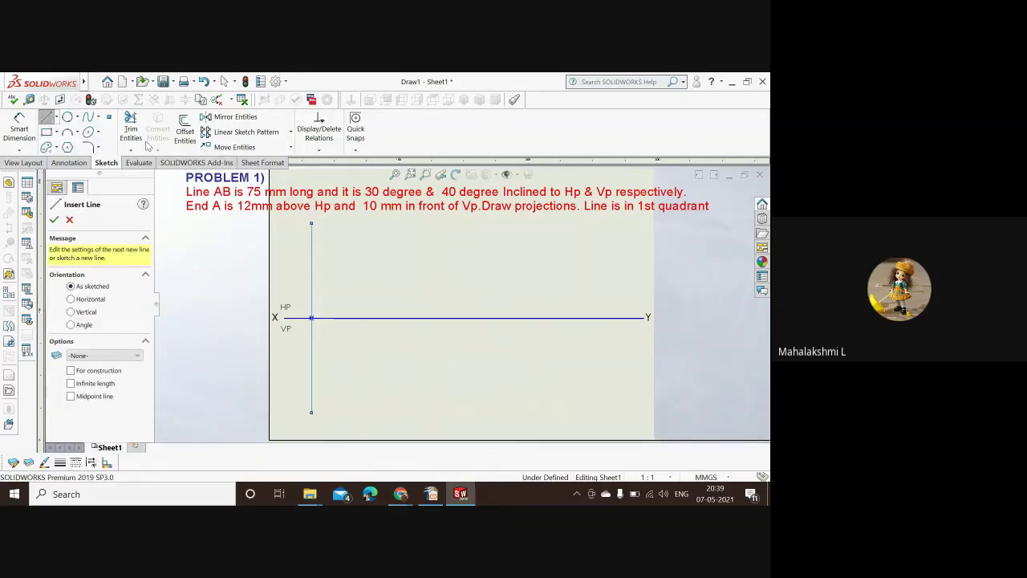
click(312, 296)
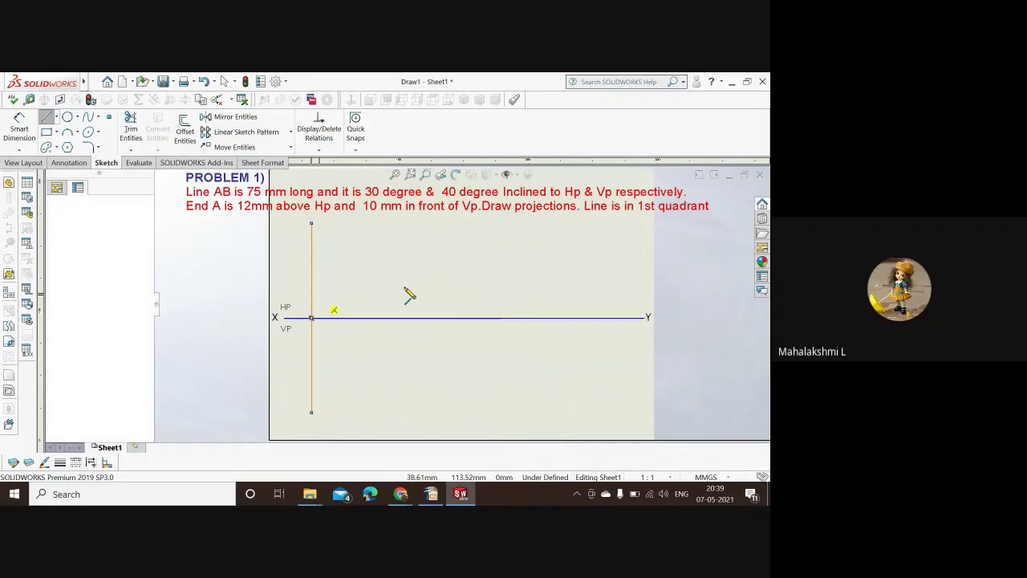
double_click(531, 294)
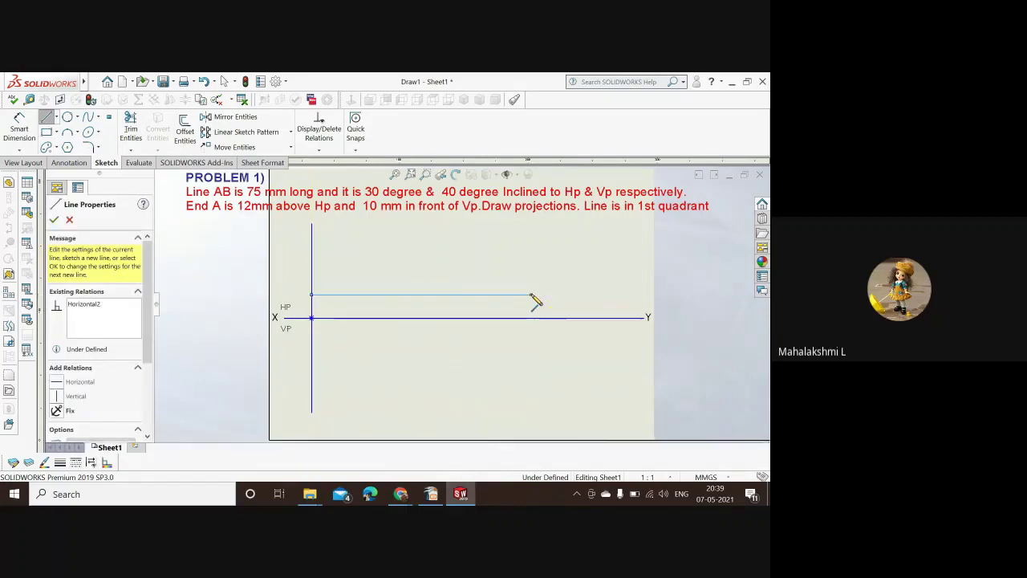
click(312, 340)
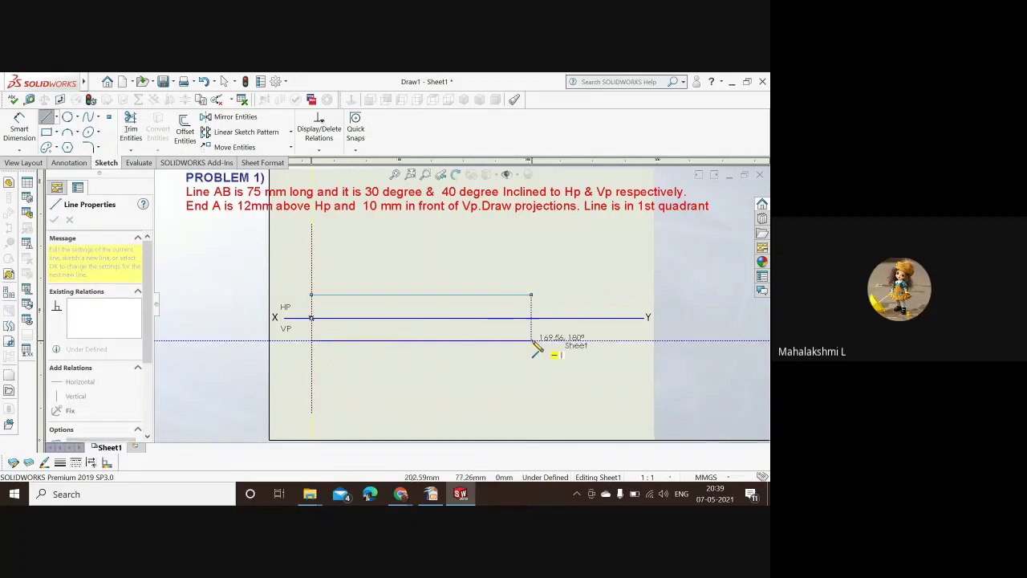
double_click(531, 340)
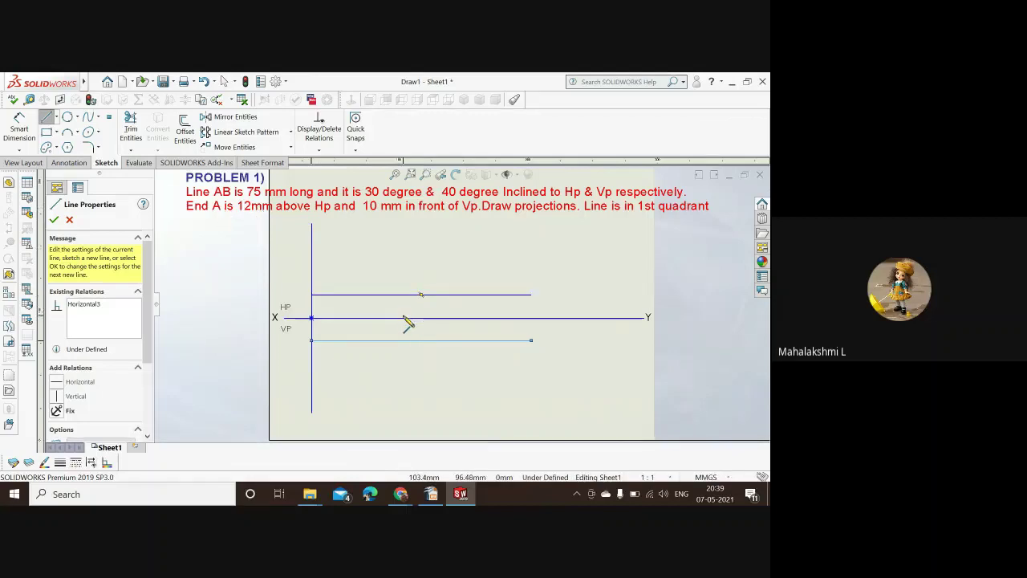
Dimension the upper horizontal line 12 mm above the XY line
click(20, 132)
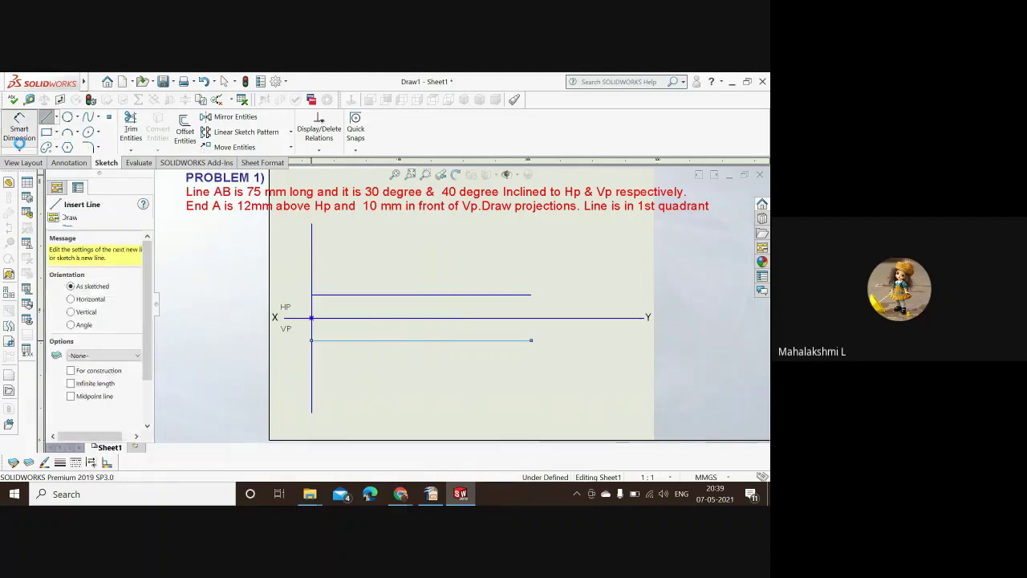
click(423, 295)
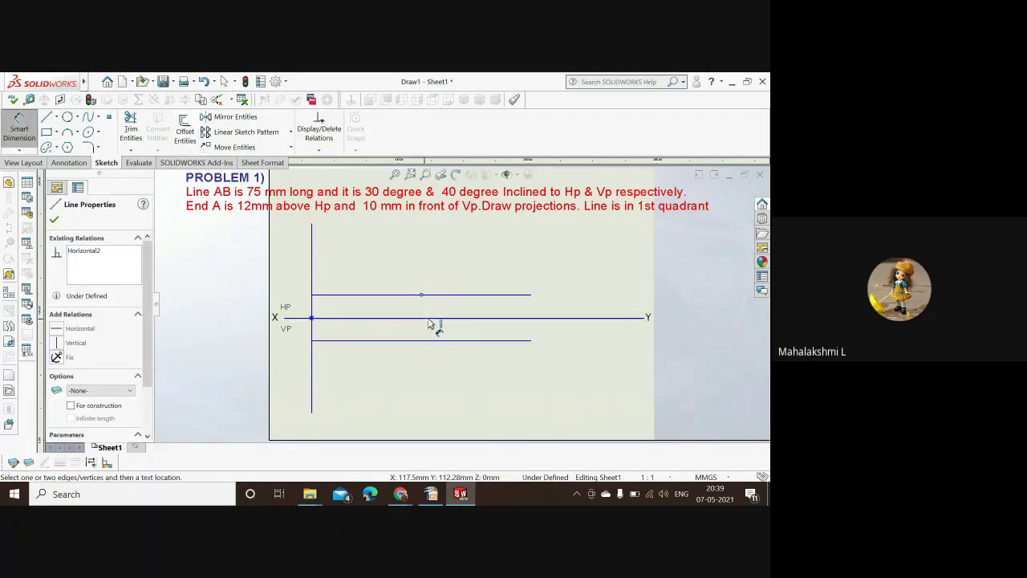
click(446, 318)
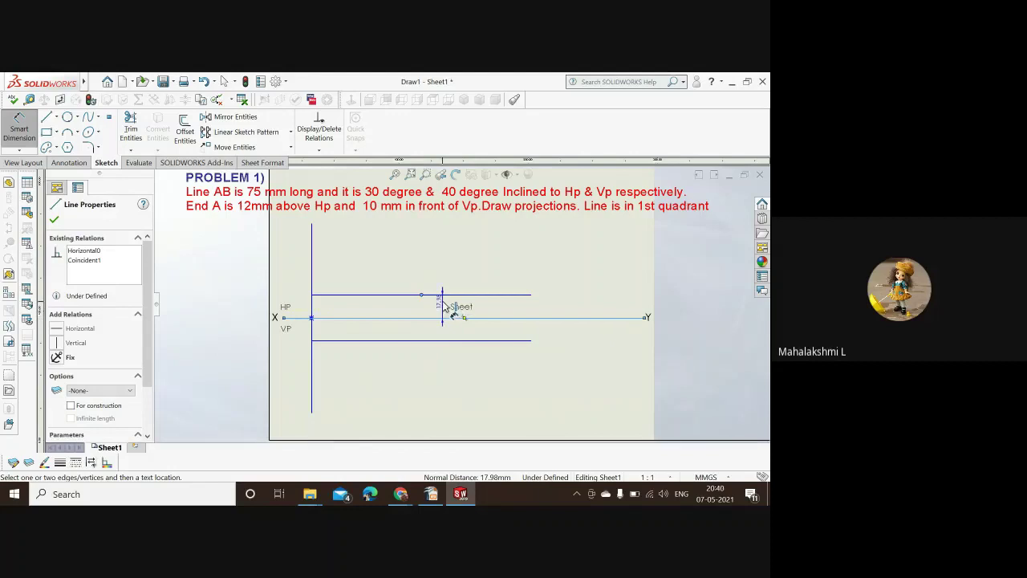
click(495, 309)
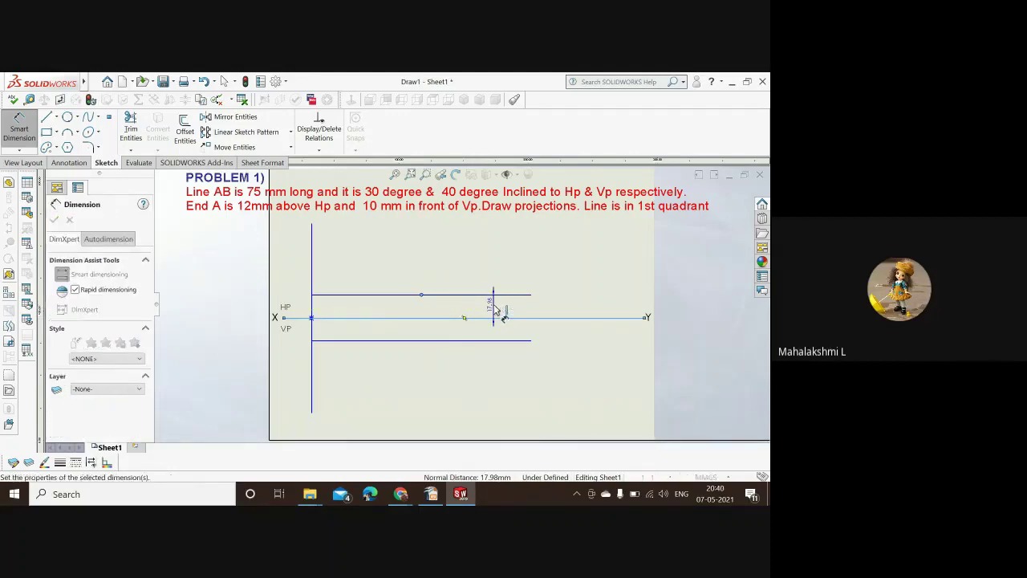
click(495, 309)
text(12)
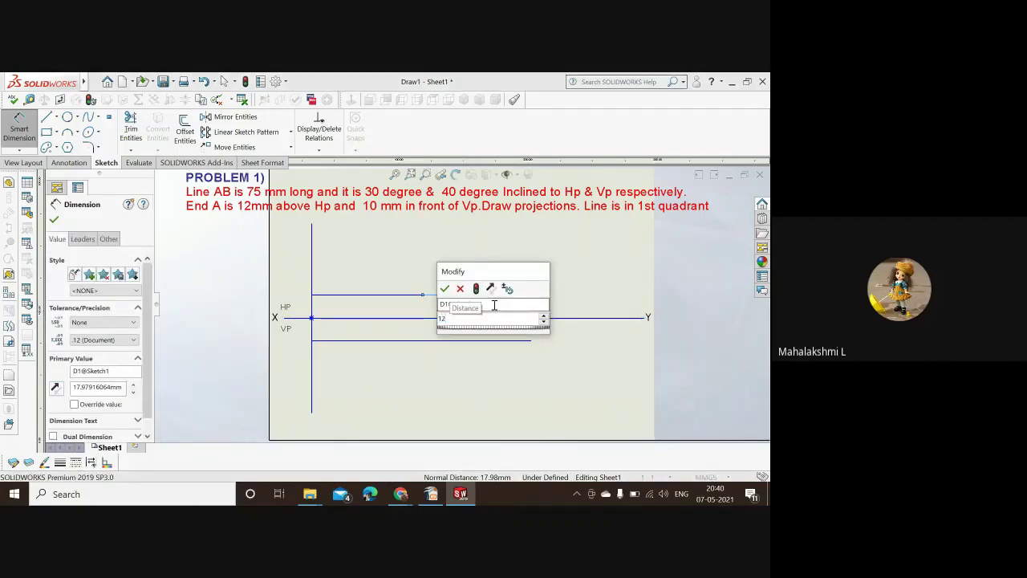
key(Return)
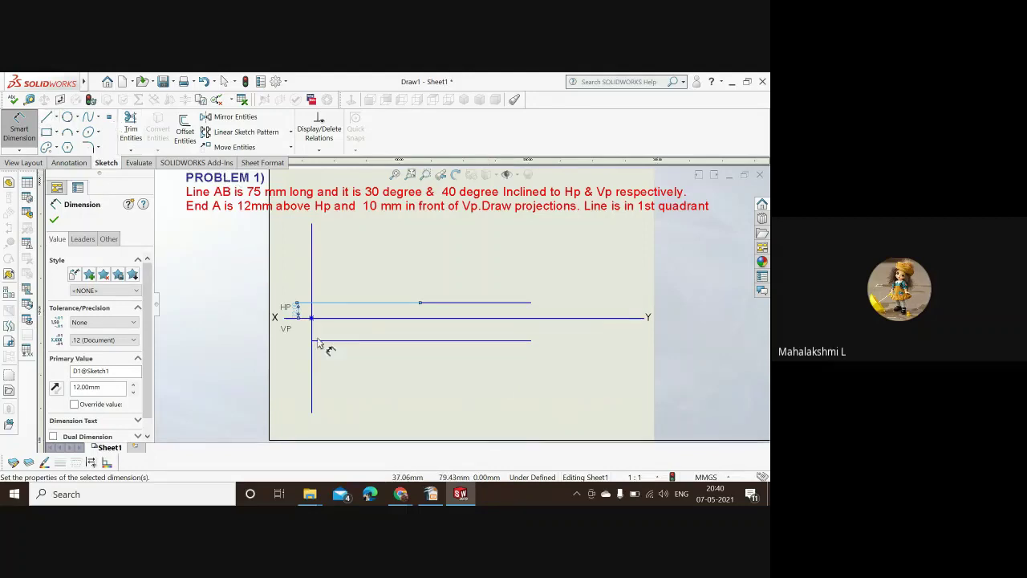
Try a 10 mm dimension on the lower line, then undo it and reselect XY
click(341, 341)
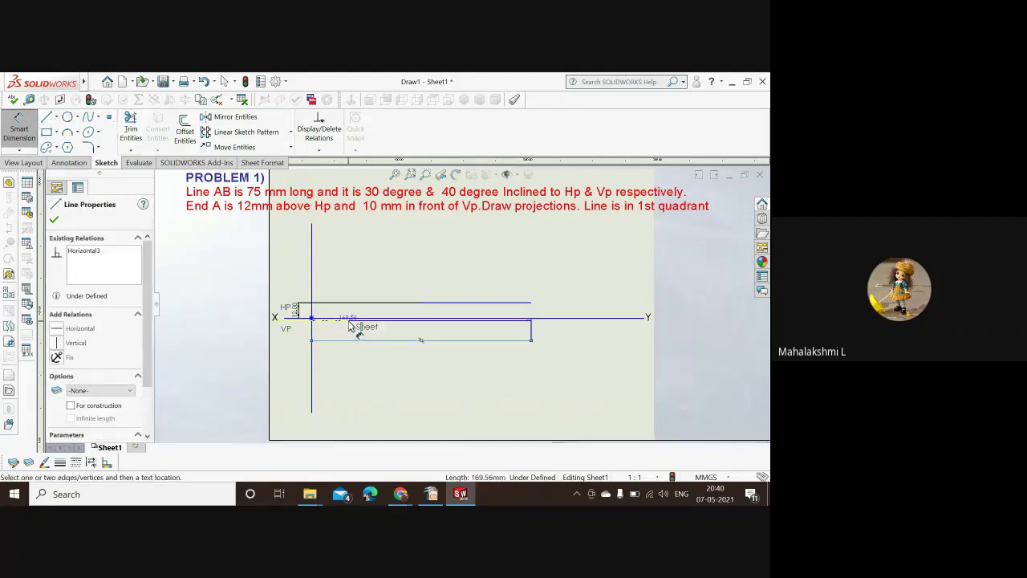
click(300, 318)
click(298, 335)
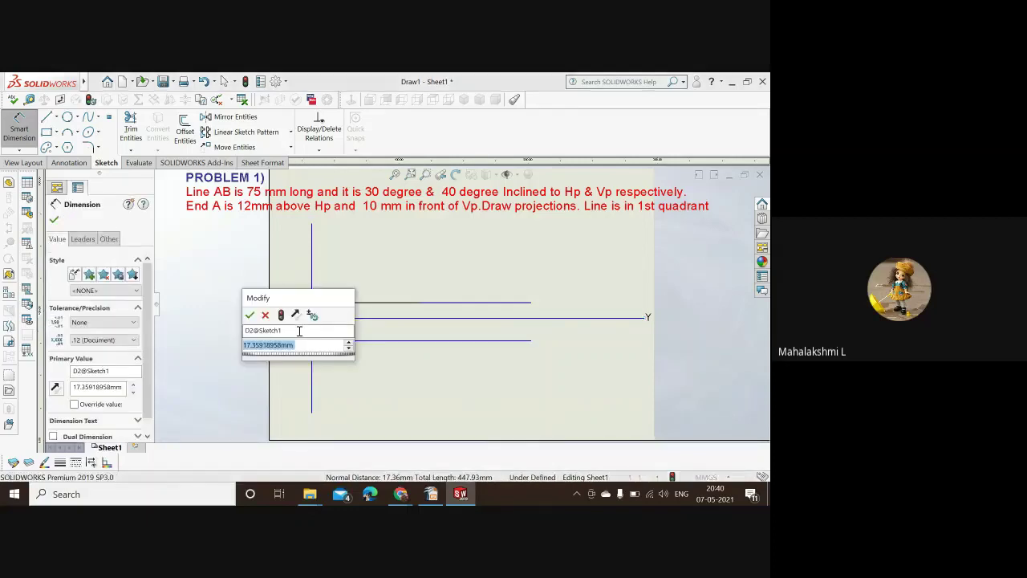
text(10)
key(Return)
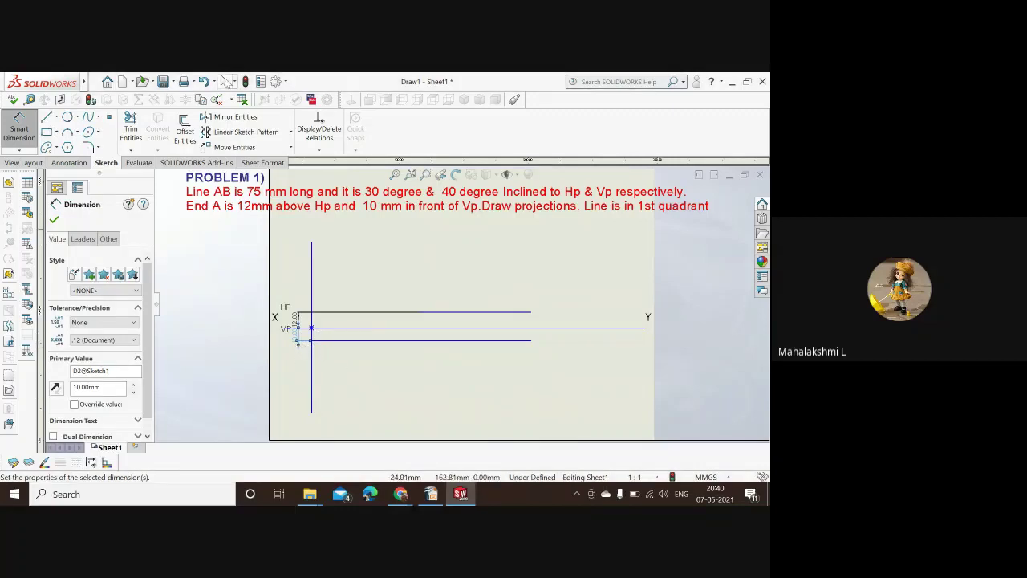
click(203, 81)
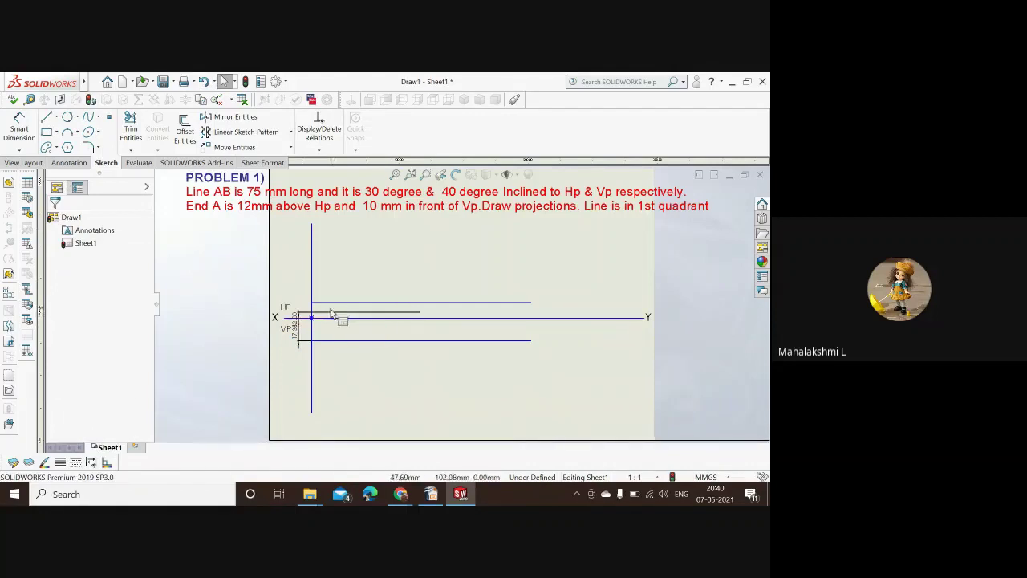
click(204, 81)
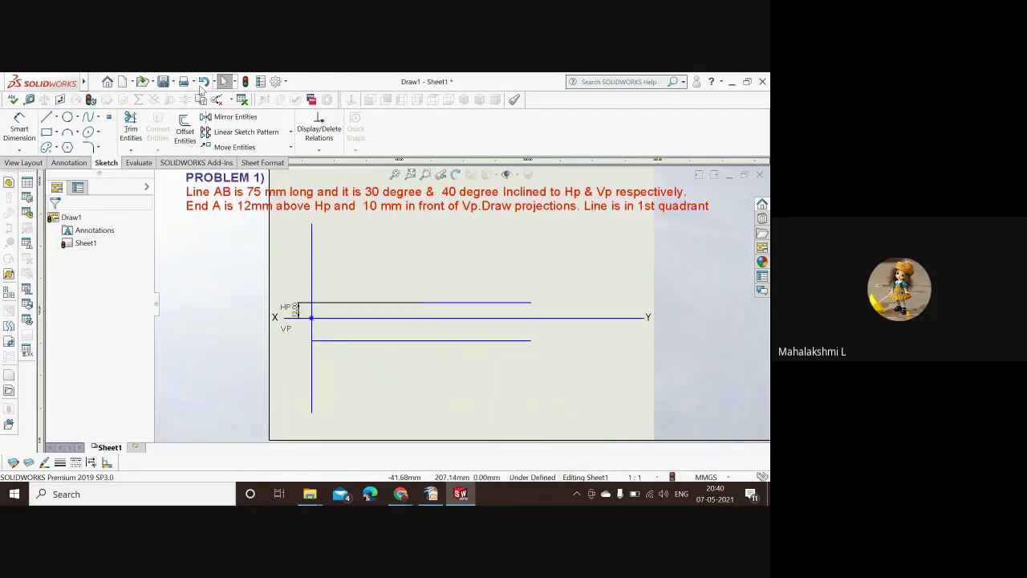
click(412, 320)
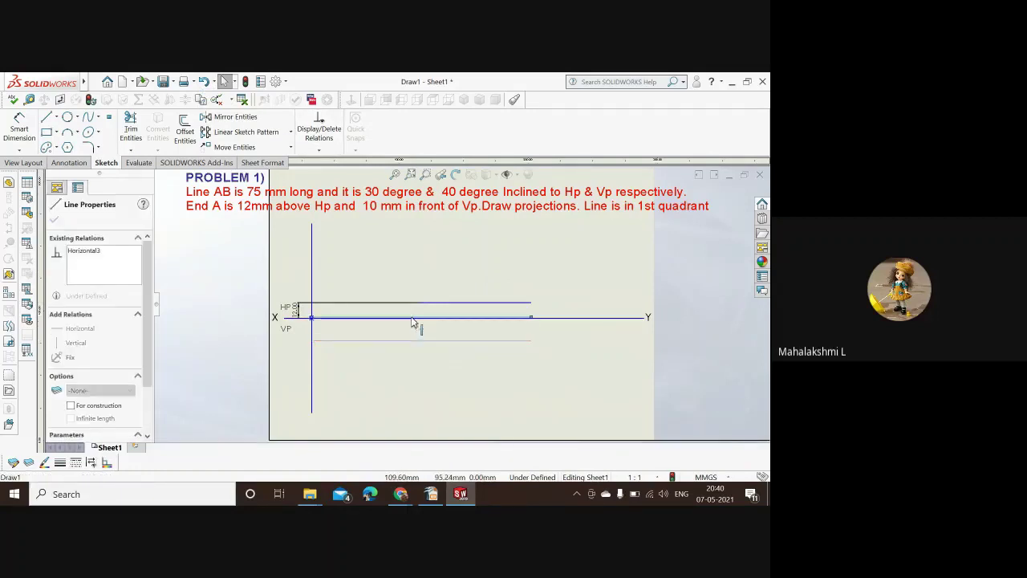
click(414, 321)
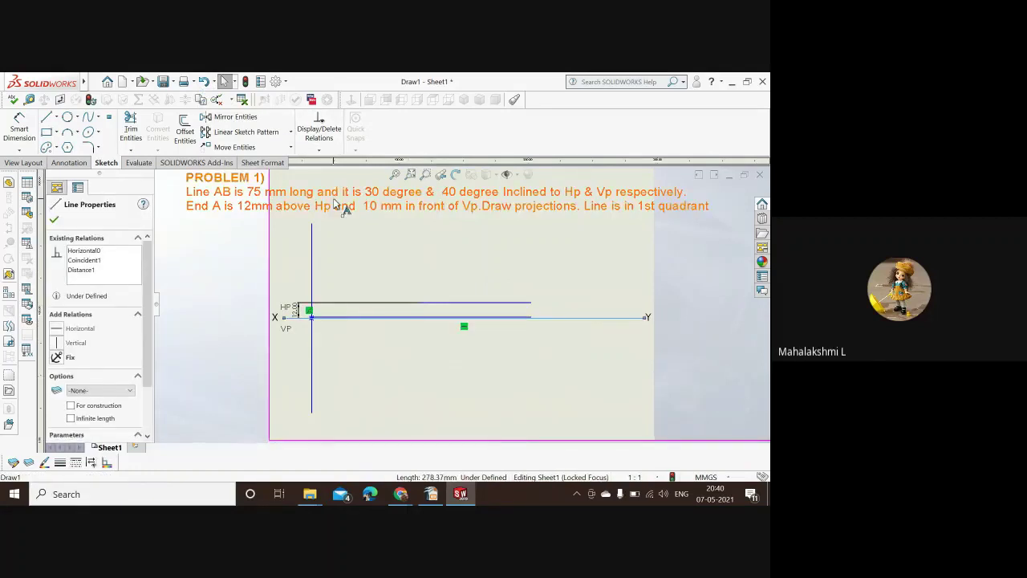
click(204, 82)
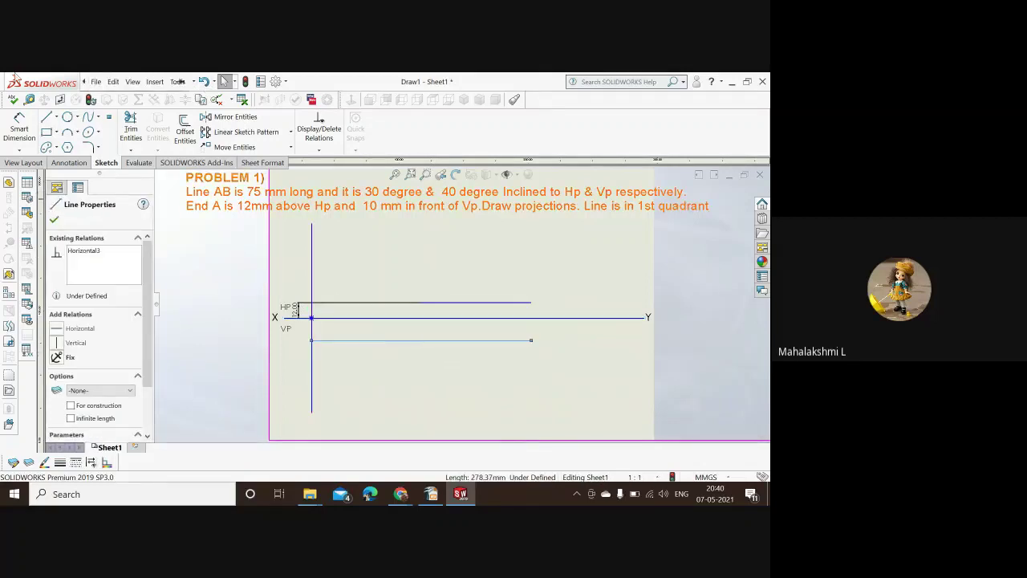
Reapply a 10 mm dimension between the lower line and XY, then undo it
click(20, 128)
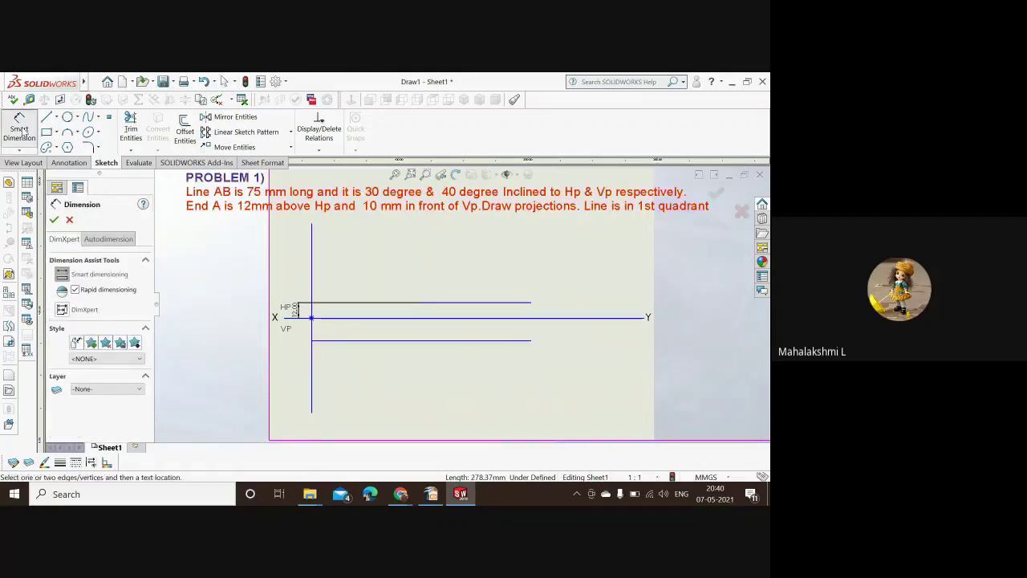
click(398, 341)
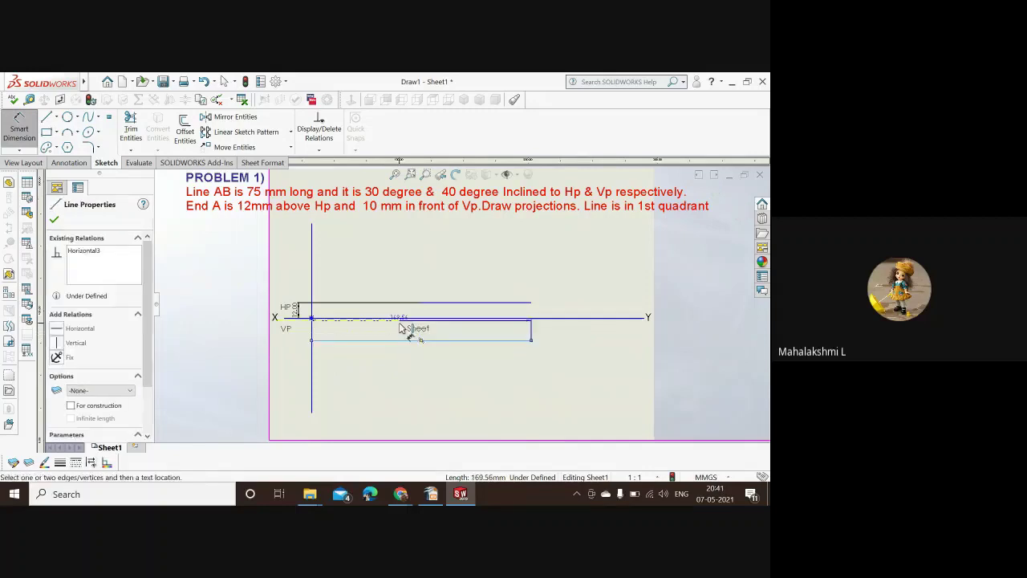
click(402, 318)
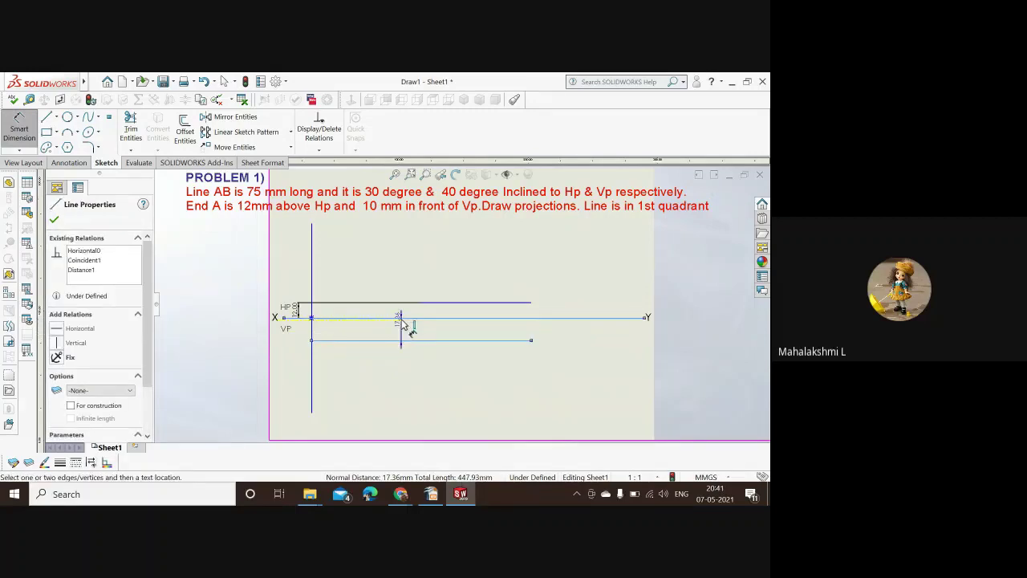
click(301, 342)
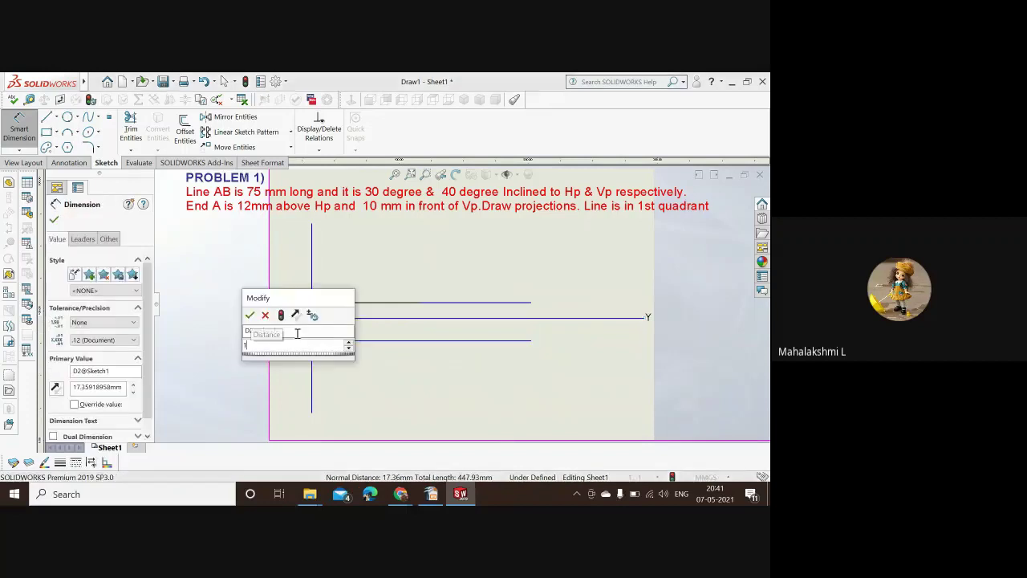
text(10)
key(Return)
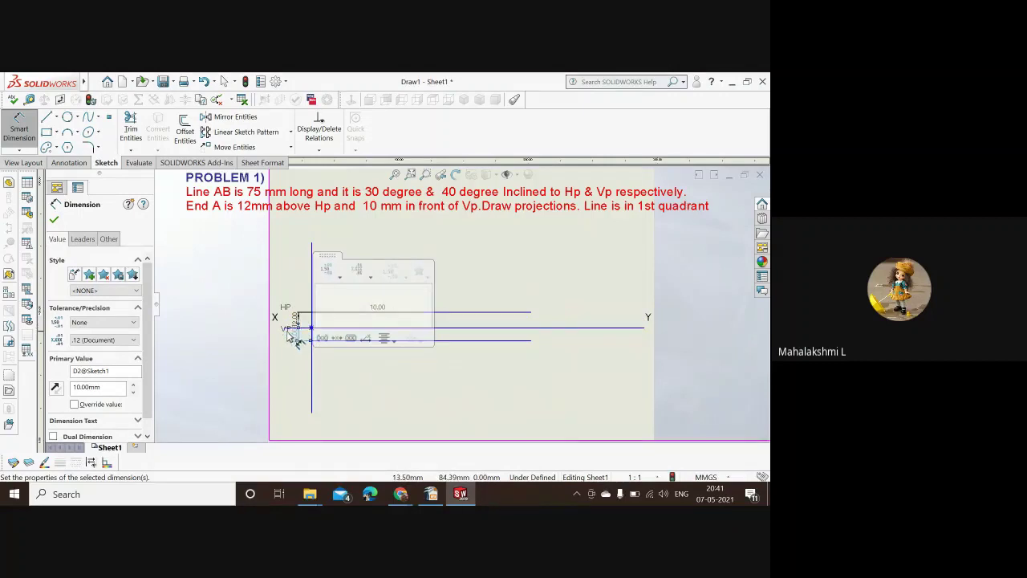
click(205, 83)
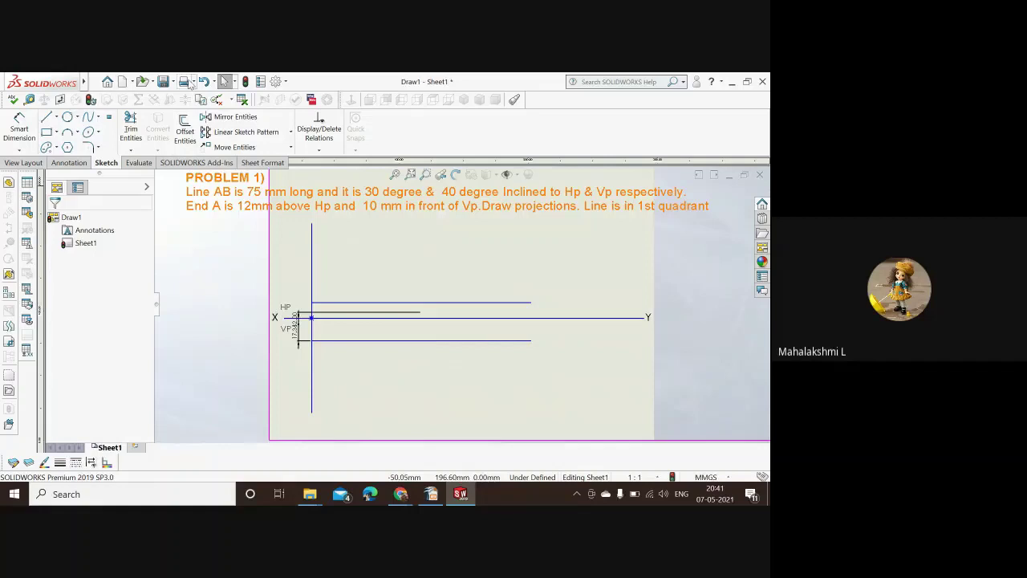
click(204, 83)
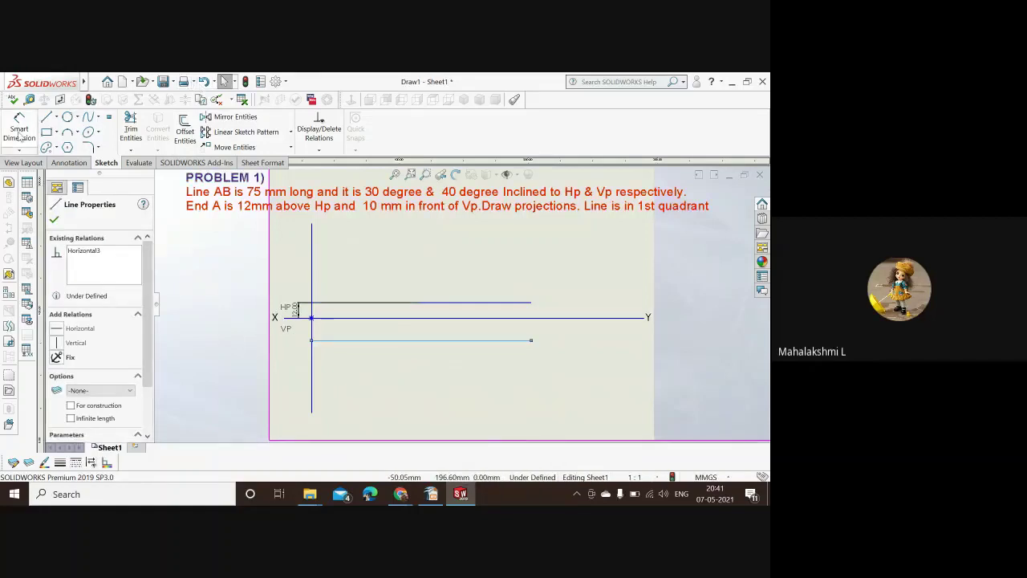
Set the final 10 mm offset of the lower line below XY
click(19, 128)
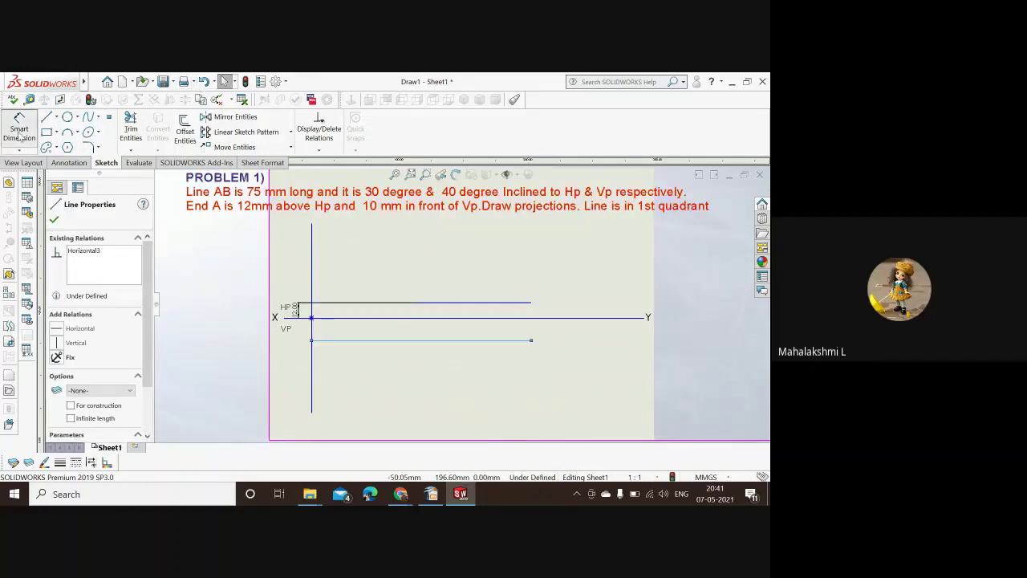
click(348, 341)
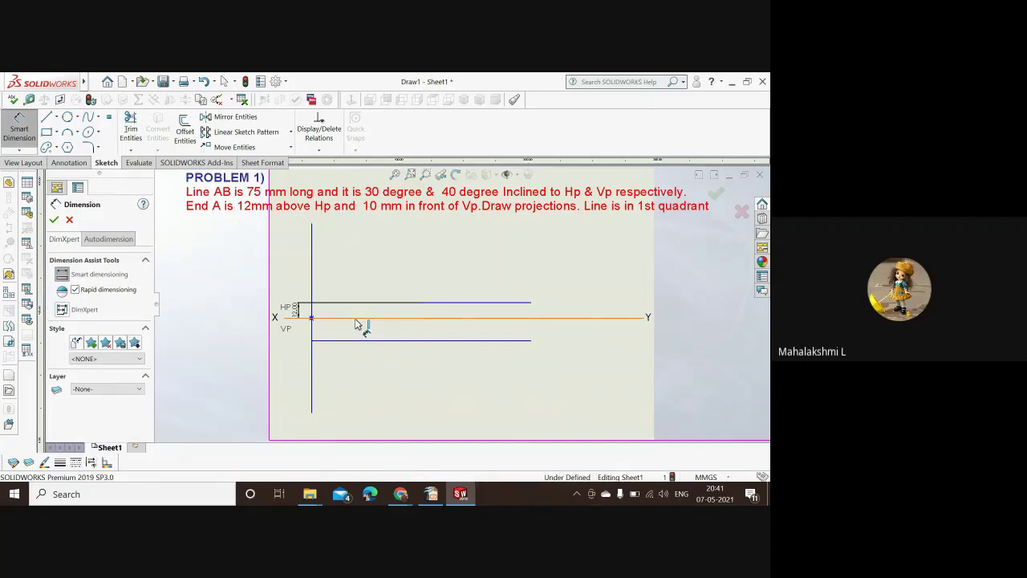
click(305, 338)
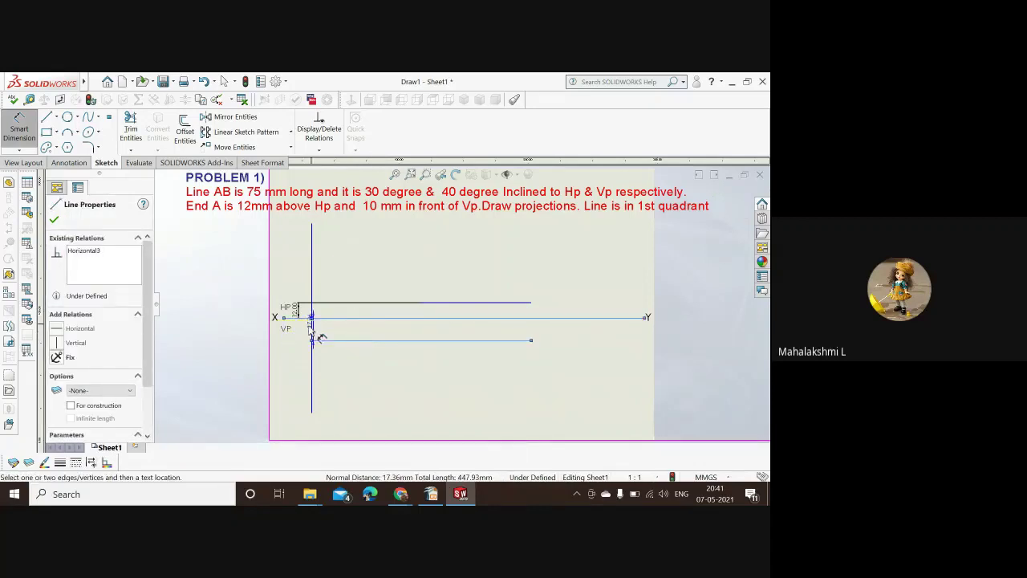
click(302, 334)
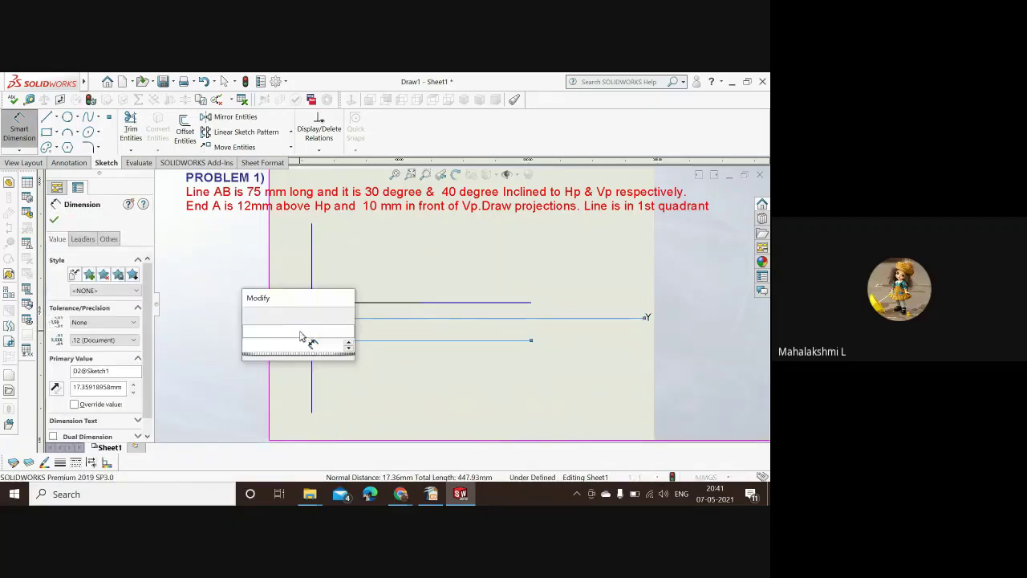
key(Return)
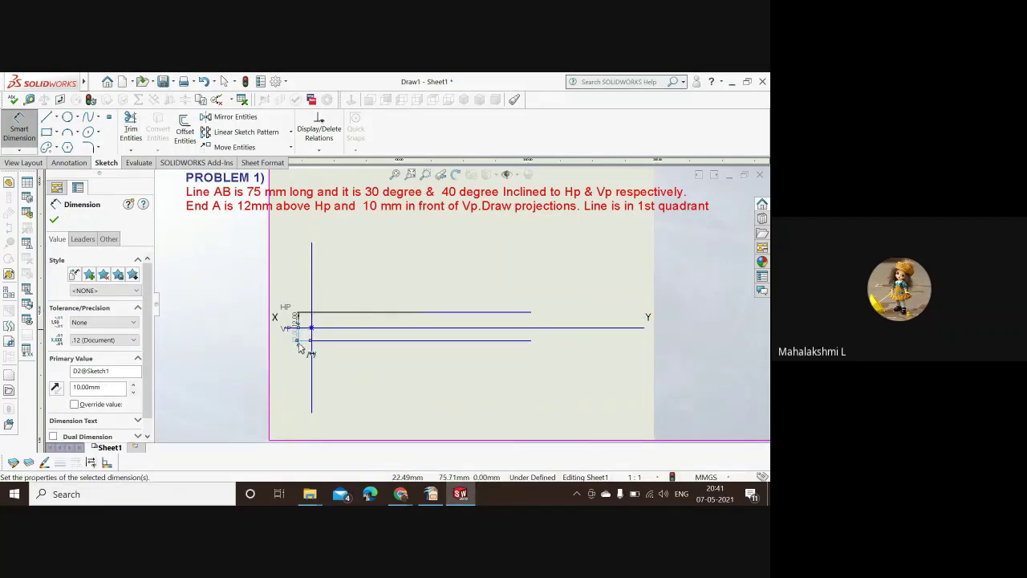
click(299, 345)
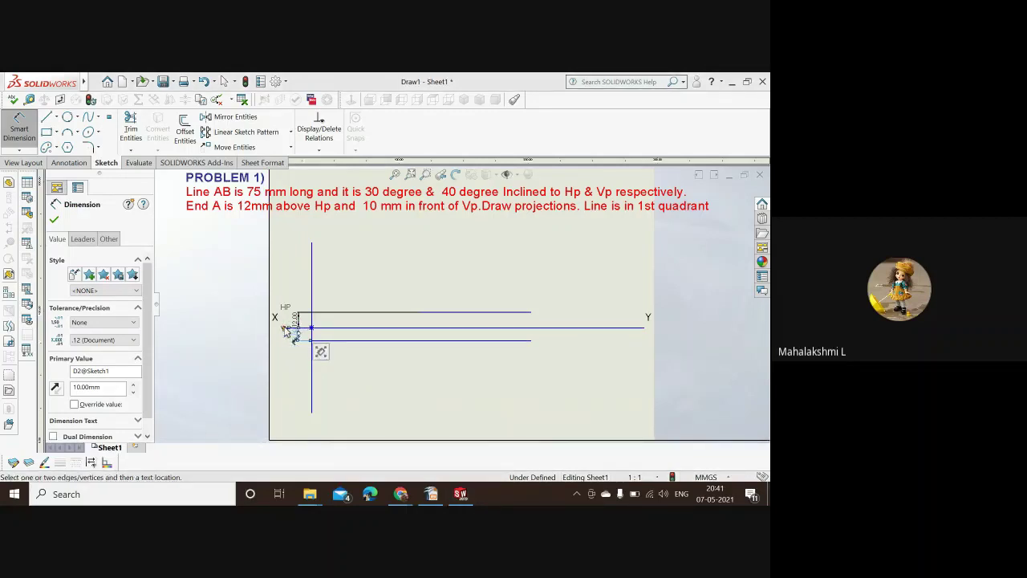
key(Escape)
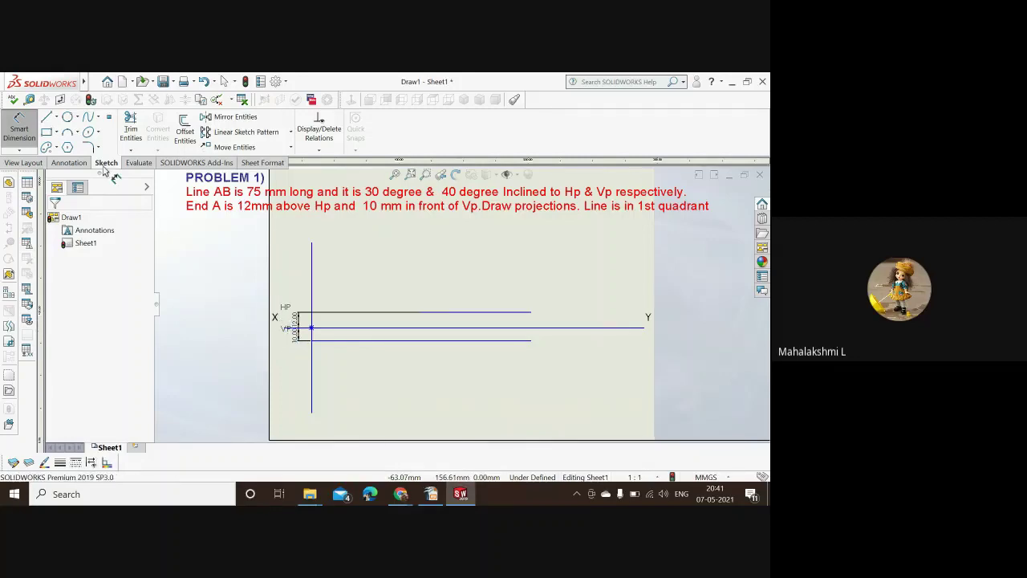
click(69, 162)
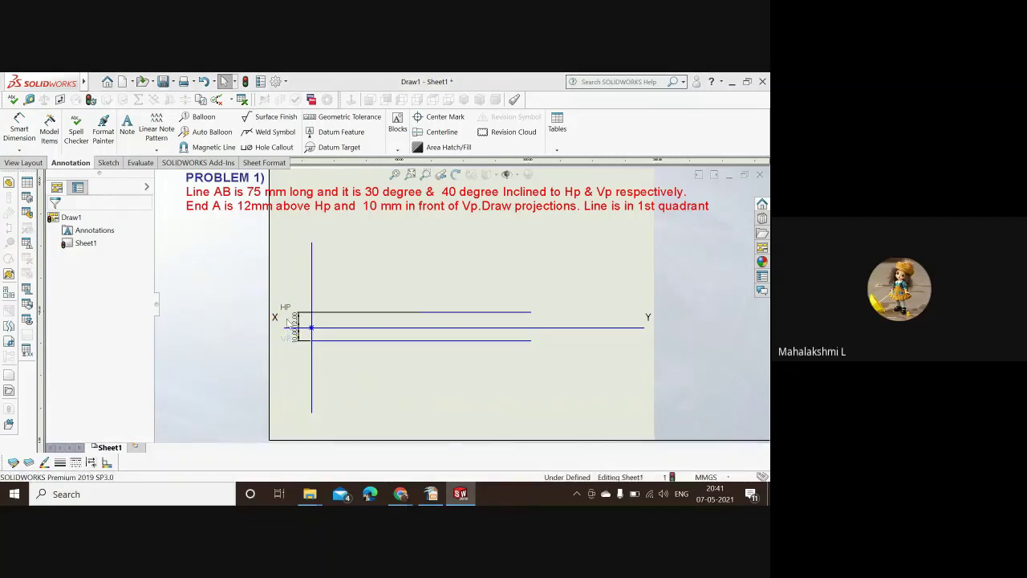
Add notes labelling the HP line's left end A' and the VP line's left end A
click(289, 323)
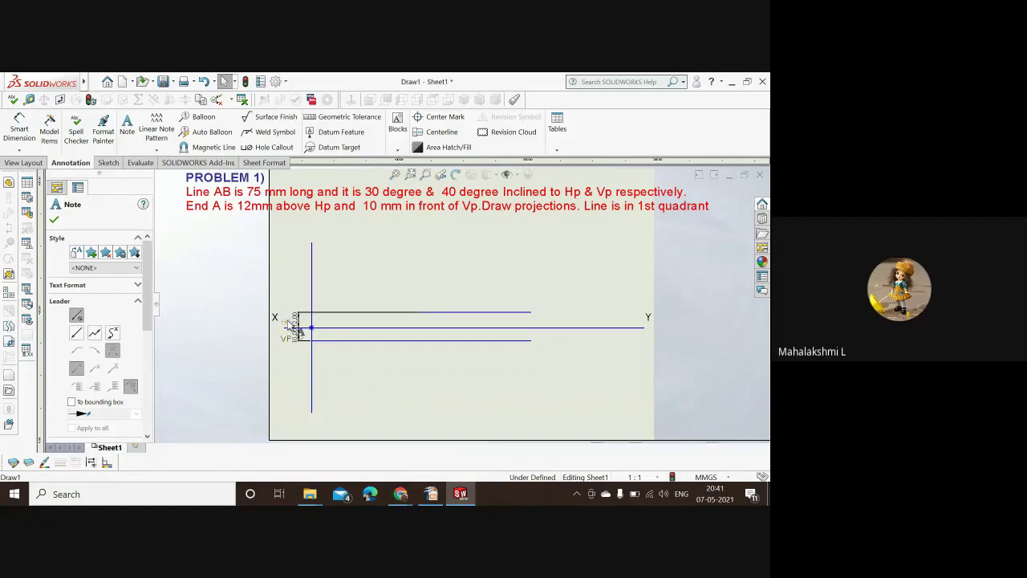
click(283, 321)
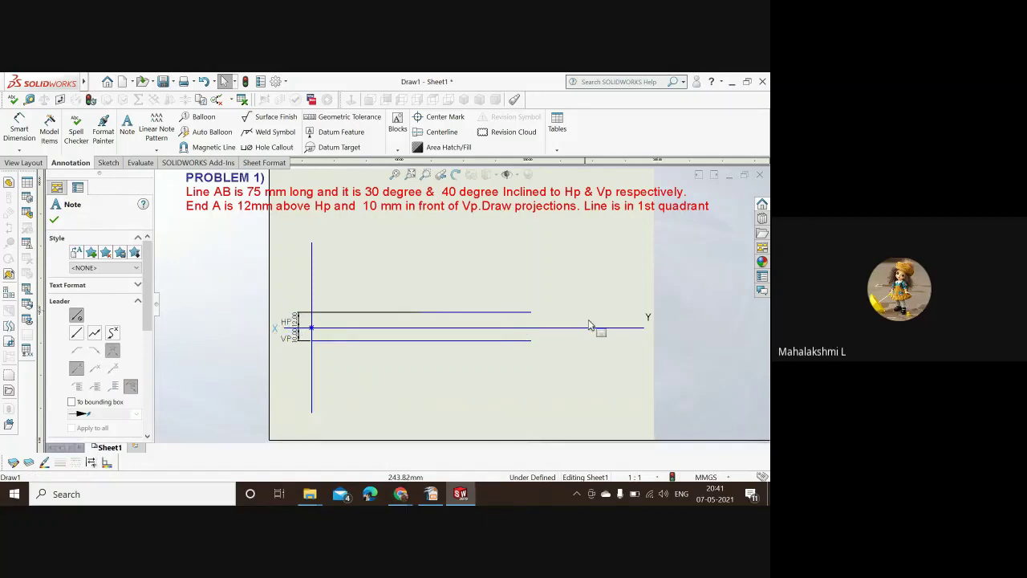
click(646, 321)
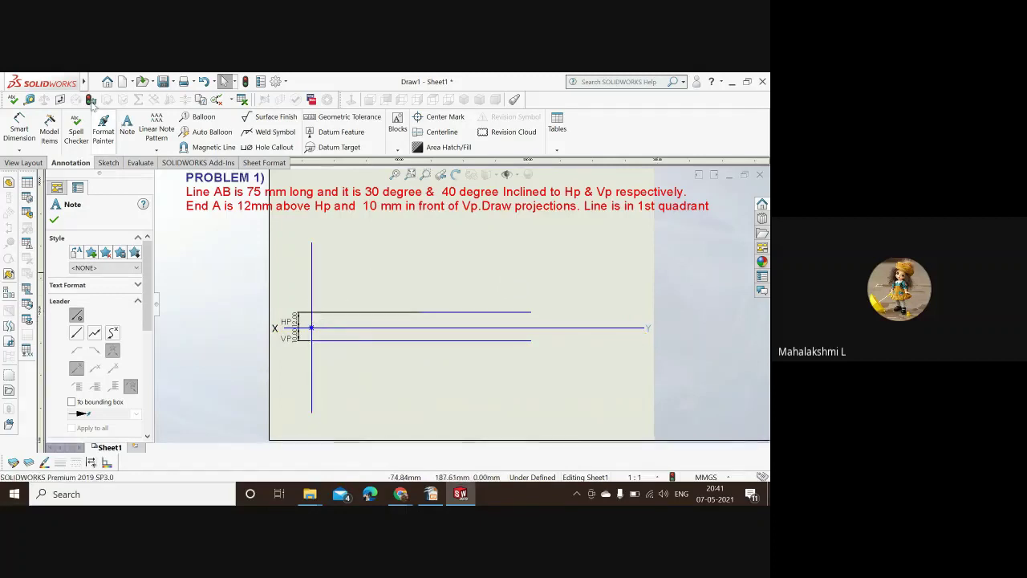
click(129, 133)
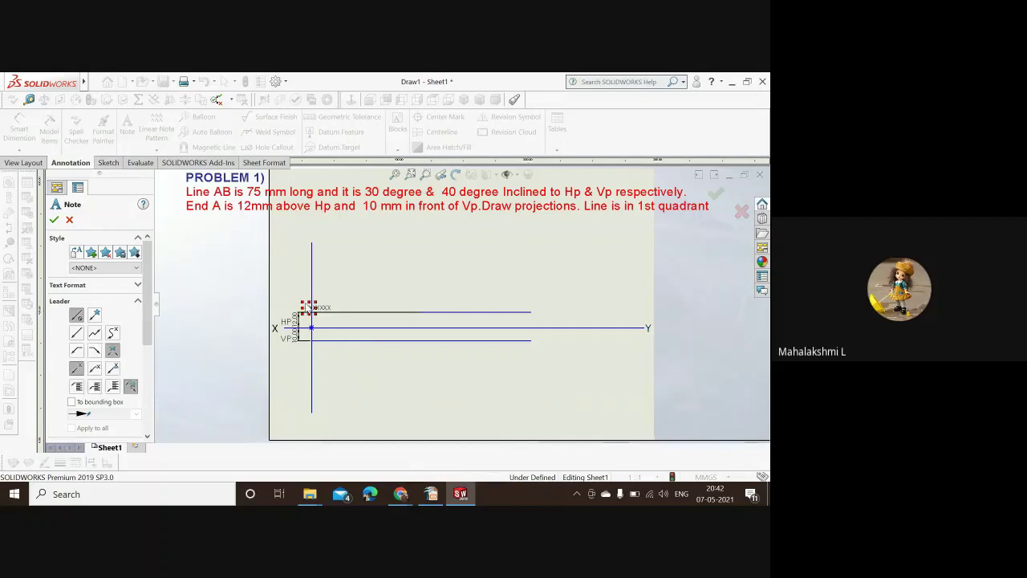
click(308, 307)
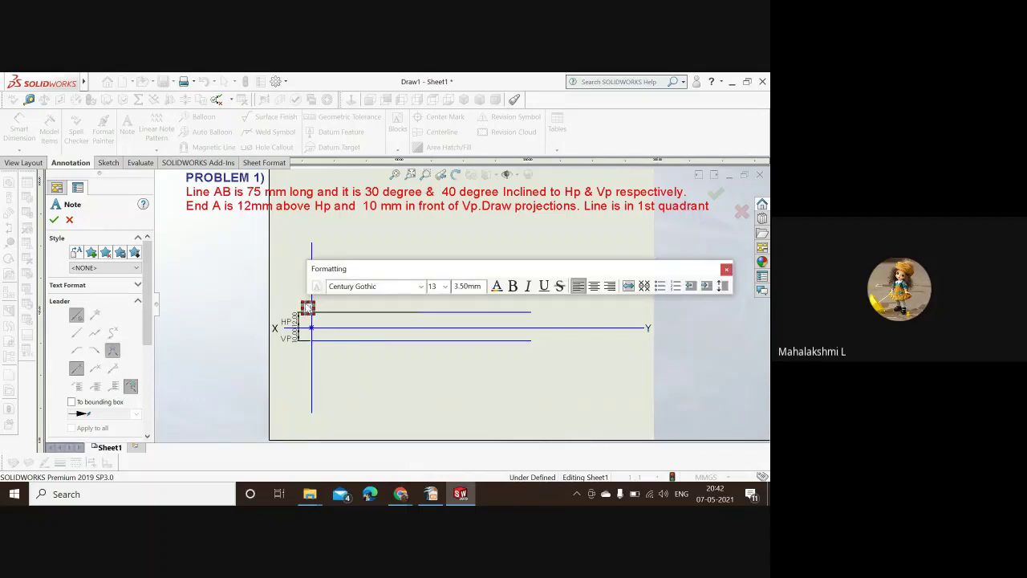
click(307, 346)
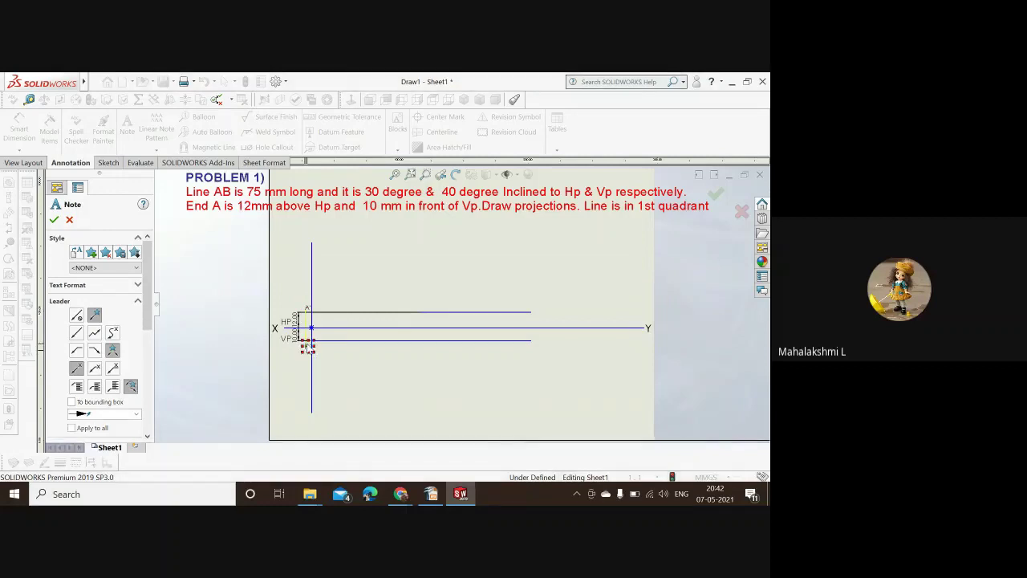
click(307, 347)
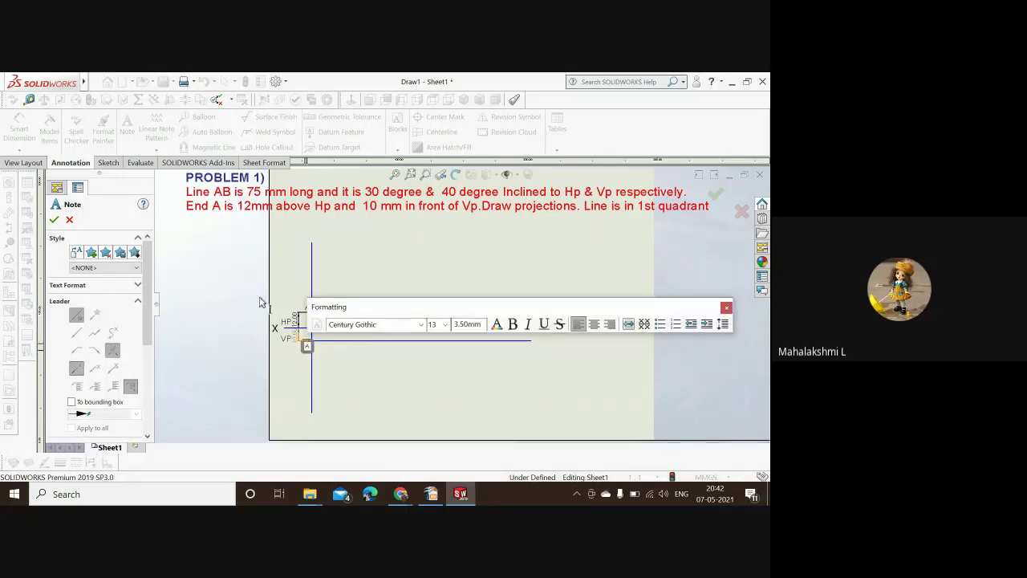
click(55, 219)
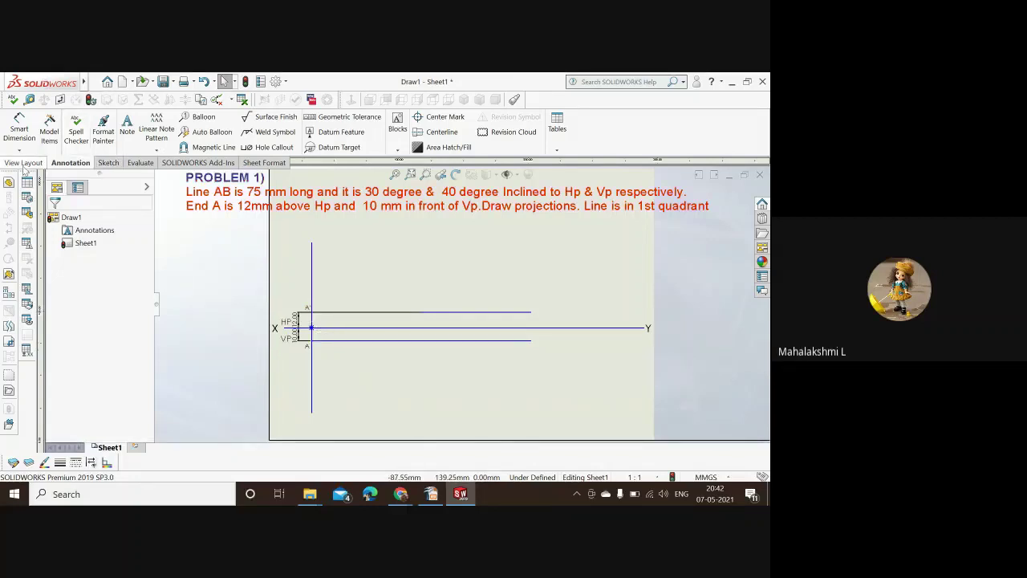
Draw one inclined line up-right from A' and another down-right from A
click(108, 163)
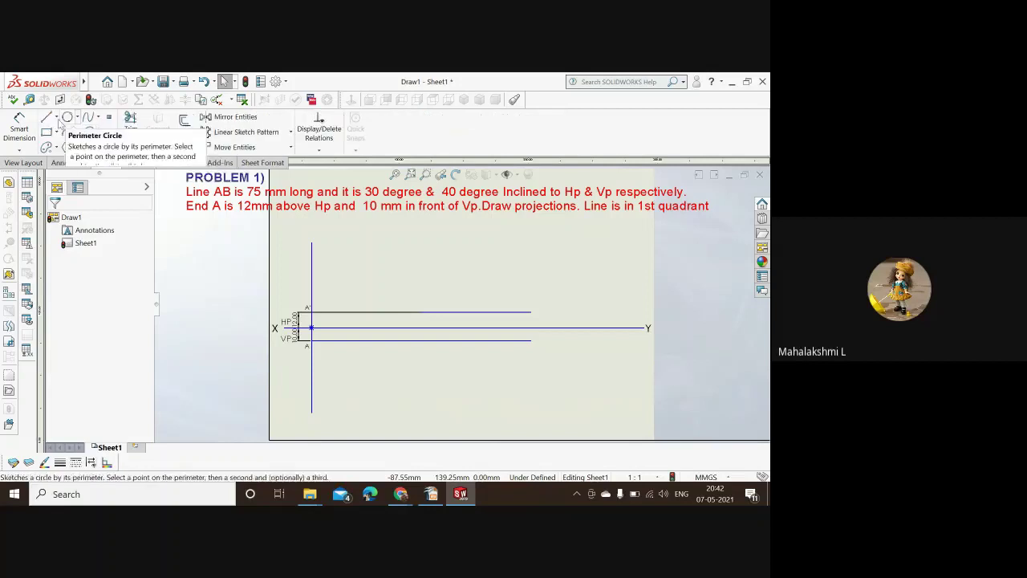
click(47, 117)
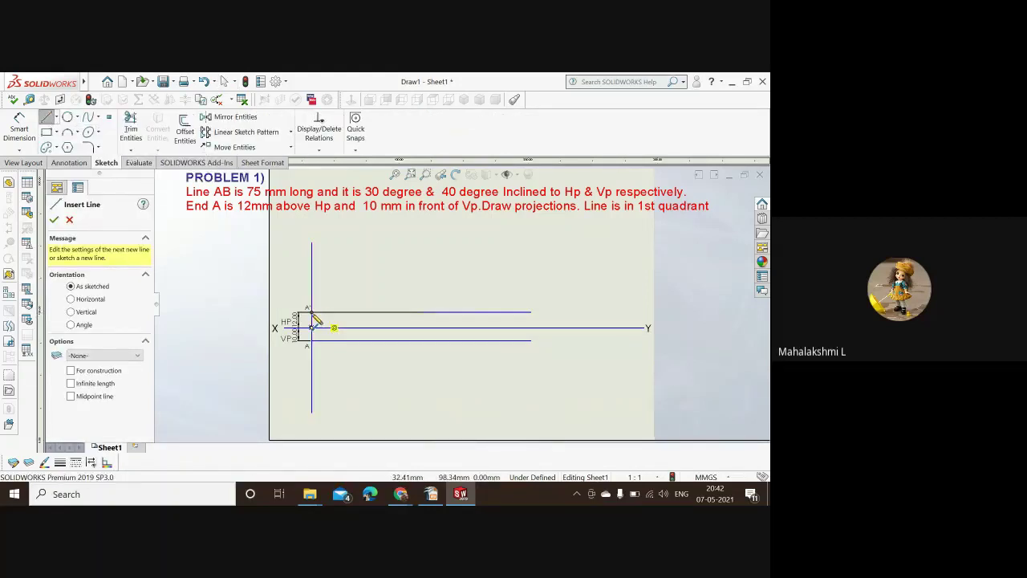
click(312, 313)
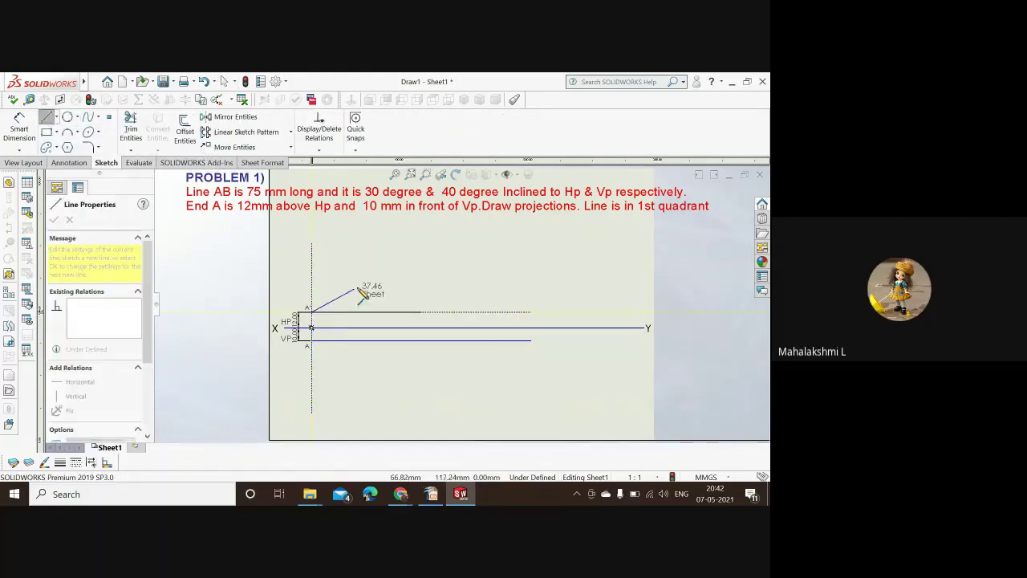
double_click(399, 267)
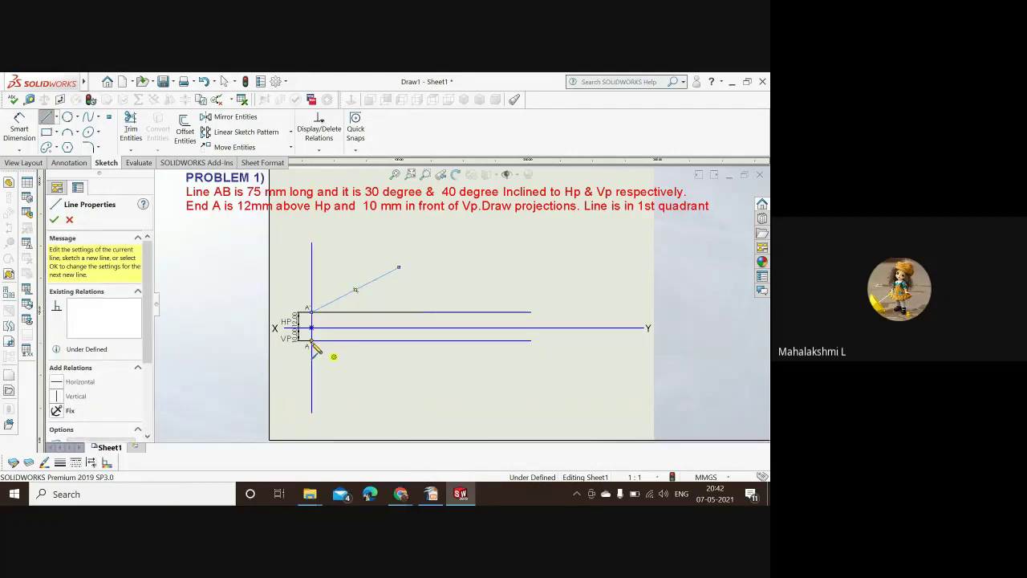
click(312, 344)
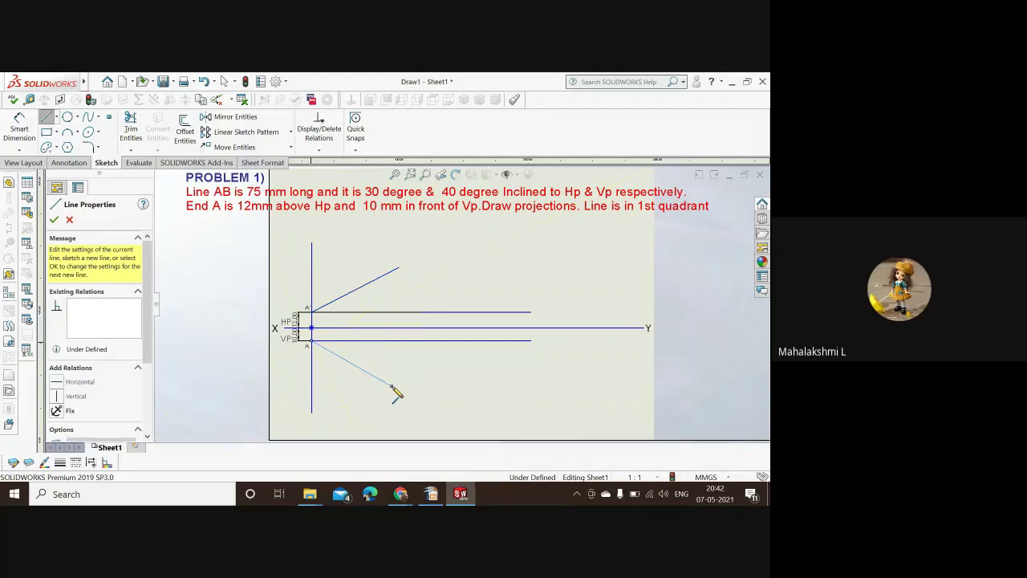
double_click(392, 386)
Dimension both inclined lines to 75 mm length
click(18, 122)
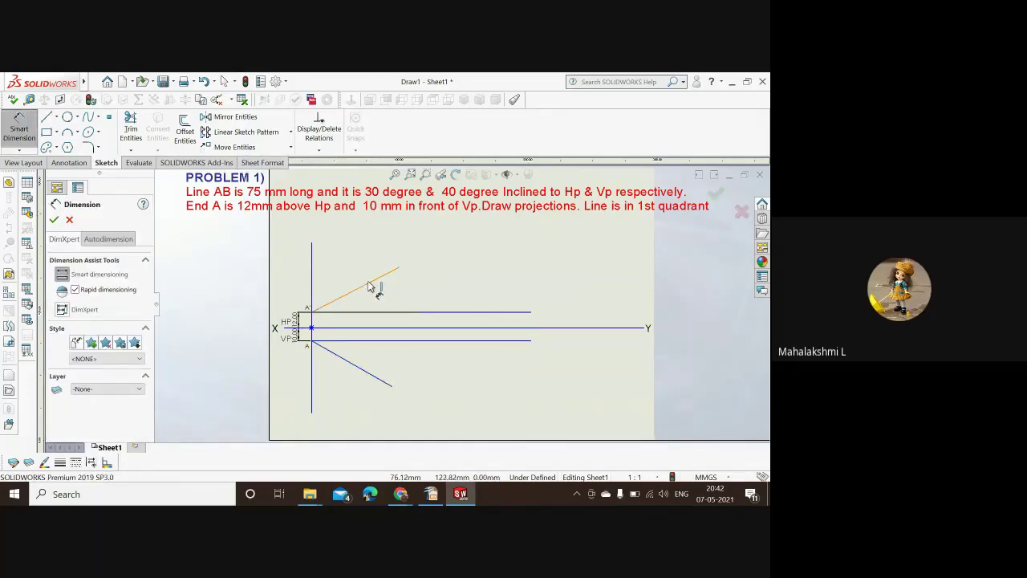
click(369, 286)
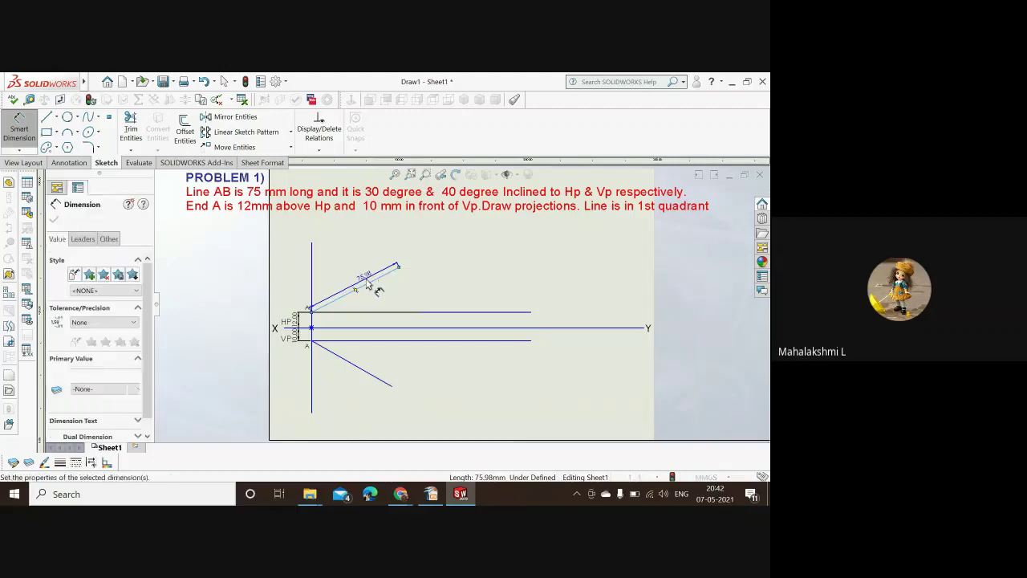
click(371, 282)
text(7)
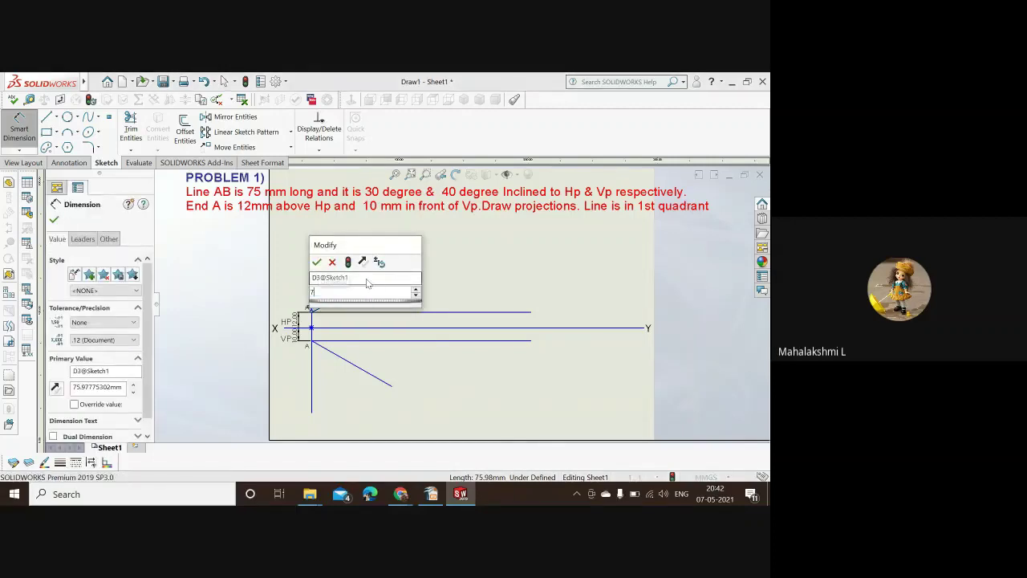
text(5)
key(Return)
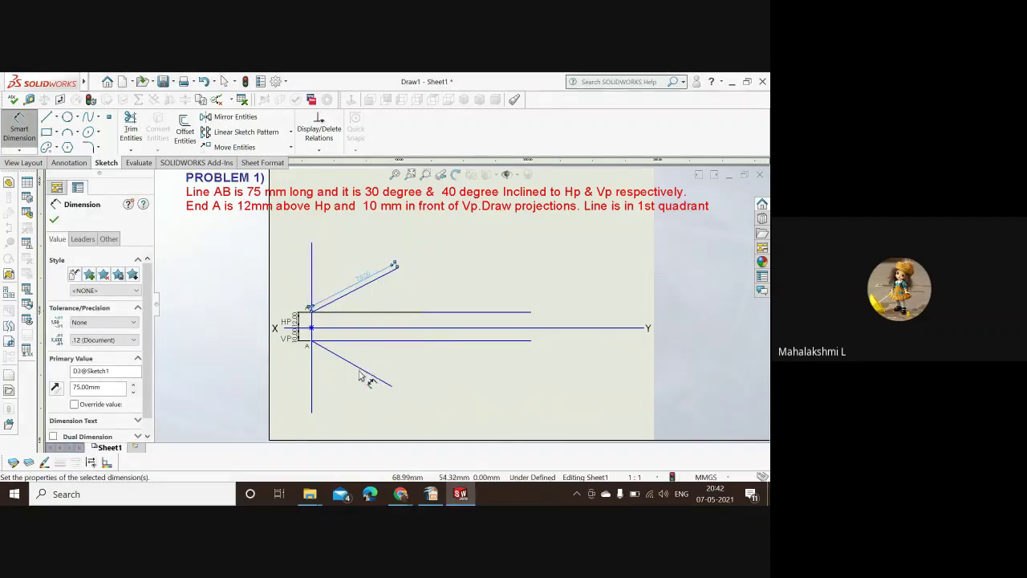
click(361, 373)
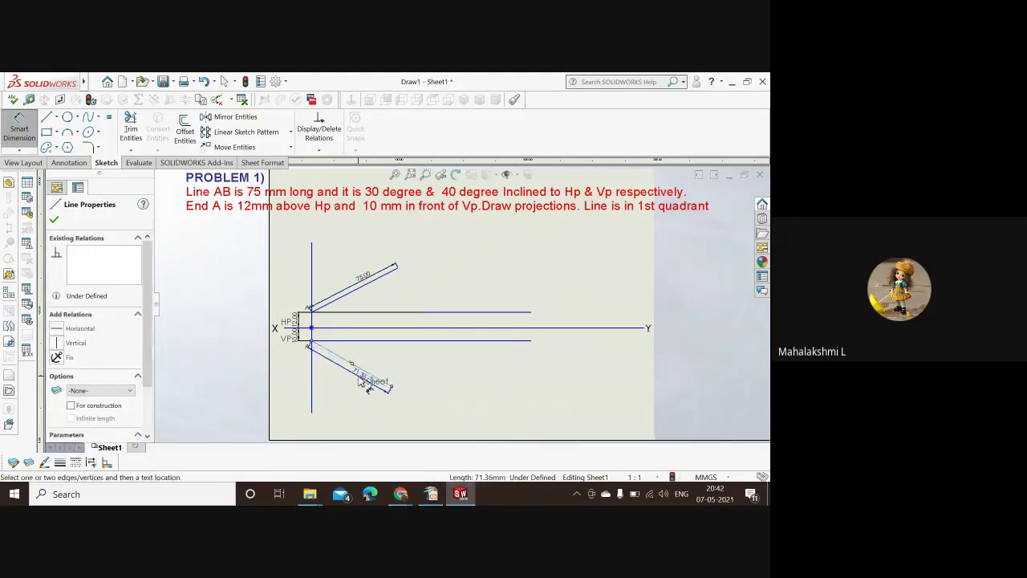
click(361, 383)
text(75)
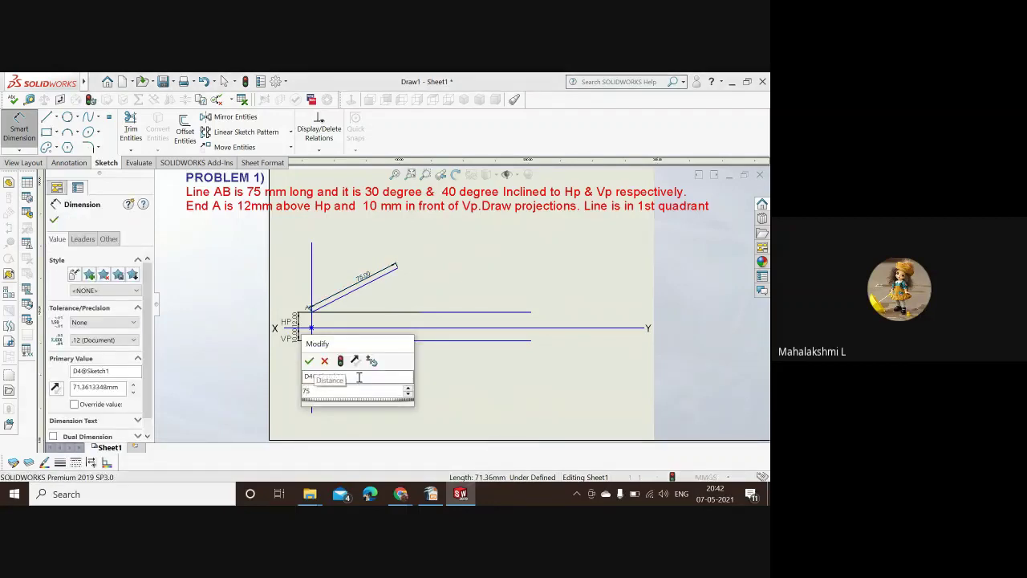
key(Return)
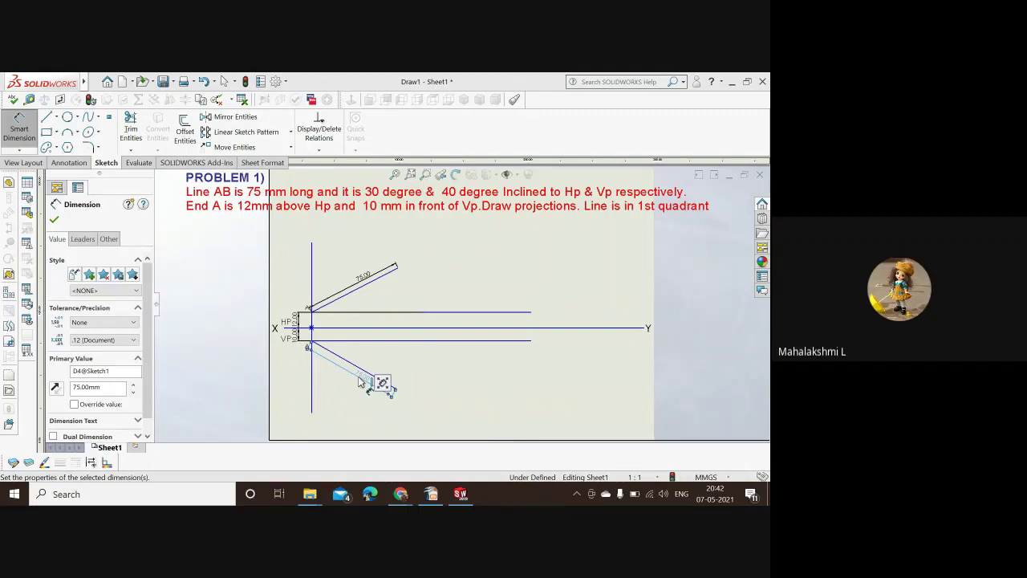
drag(363, 381, 333, 353)
click(55, 221)
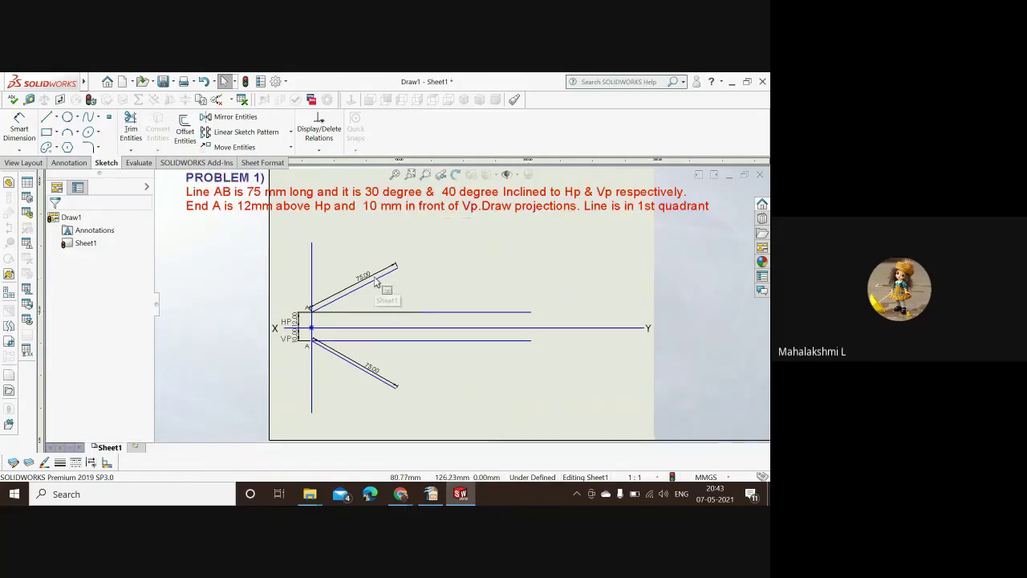
Angle the upper 75 mm line at 30° to the HP line
click(19, 129)
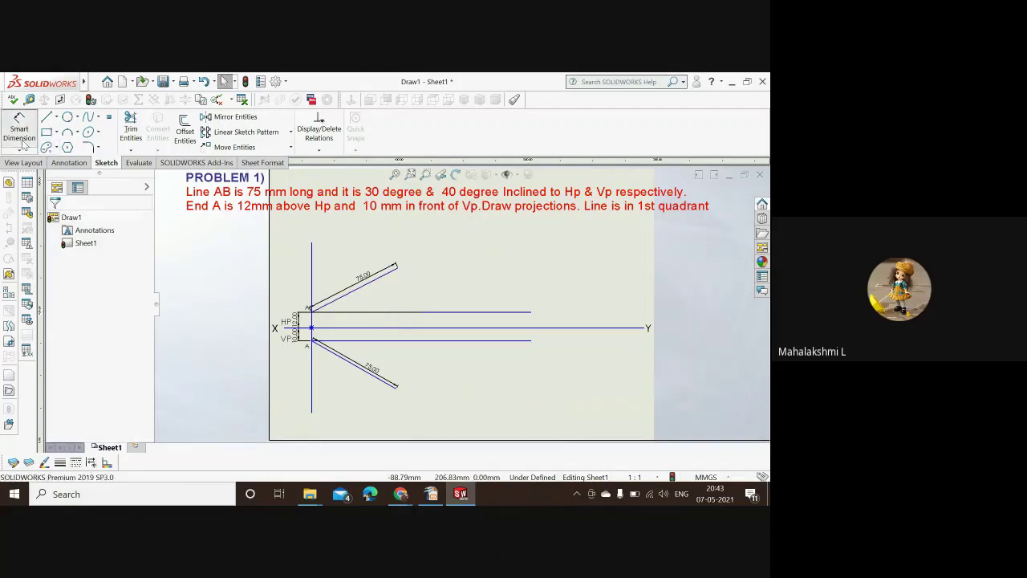
click(373, 276)
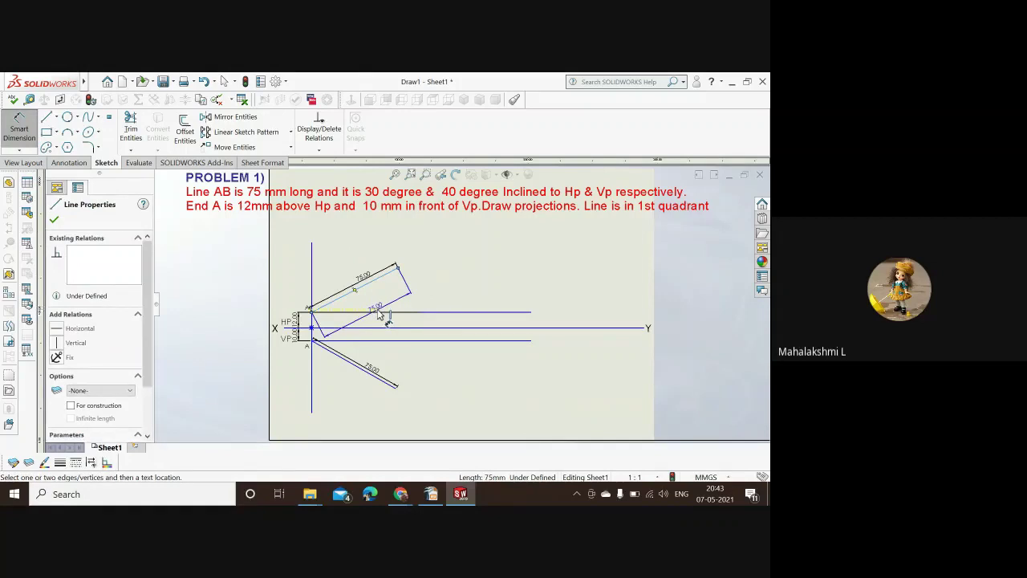
click(383, 315)
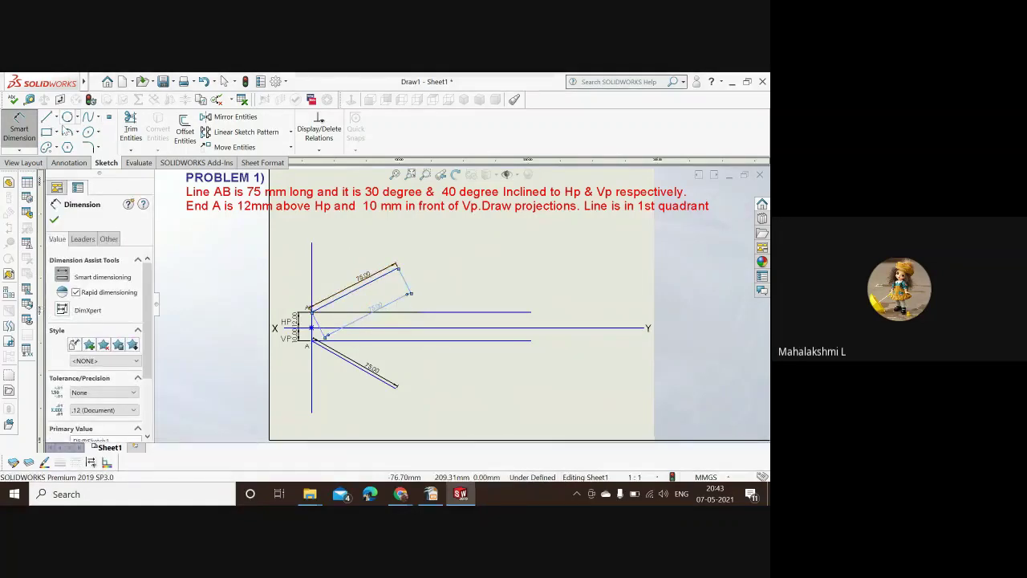
click(203, 82)
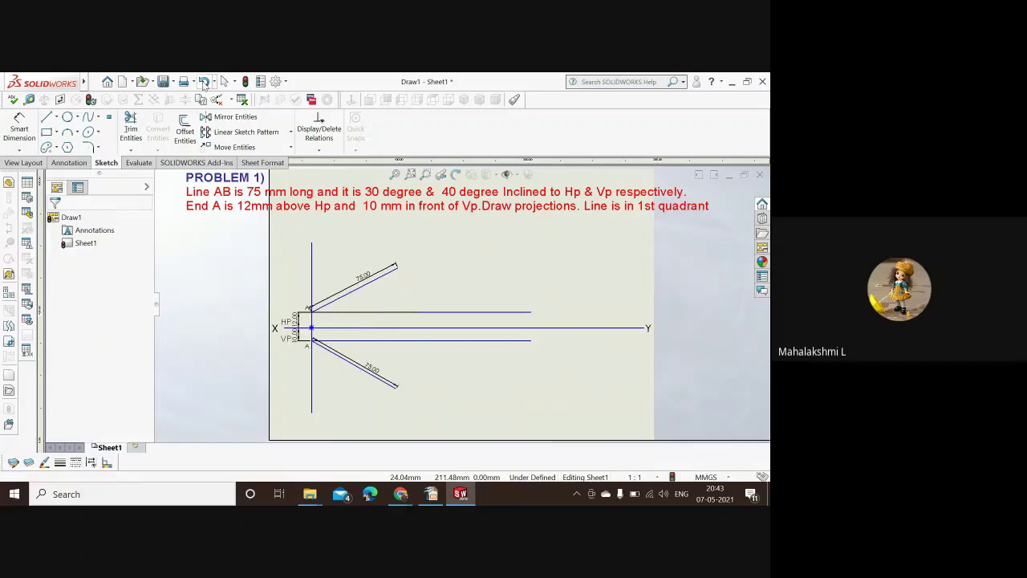
click(19, 128)
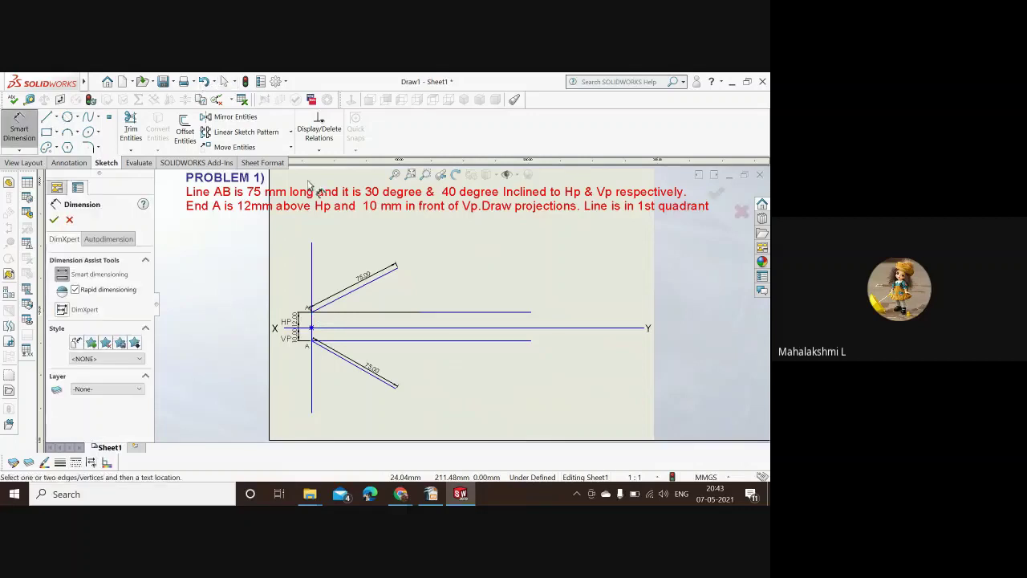
click(382, 272)
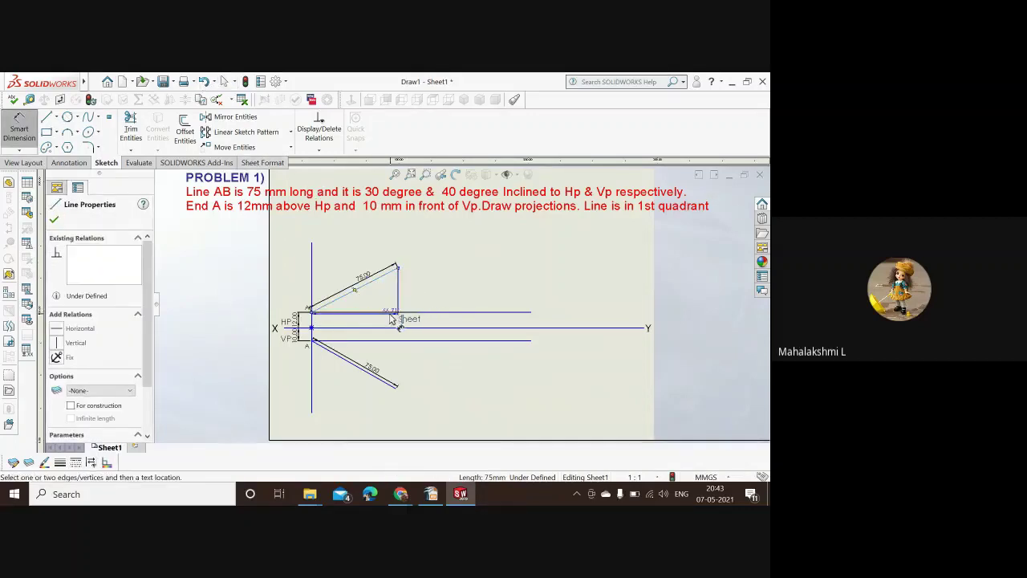
click(393, 312)
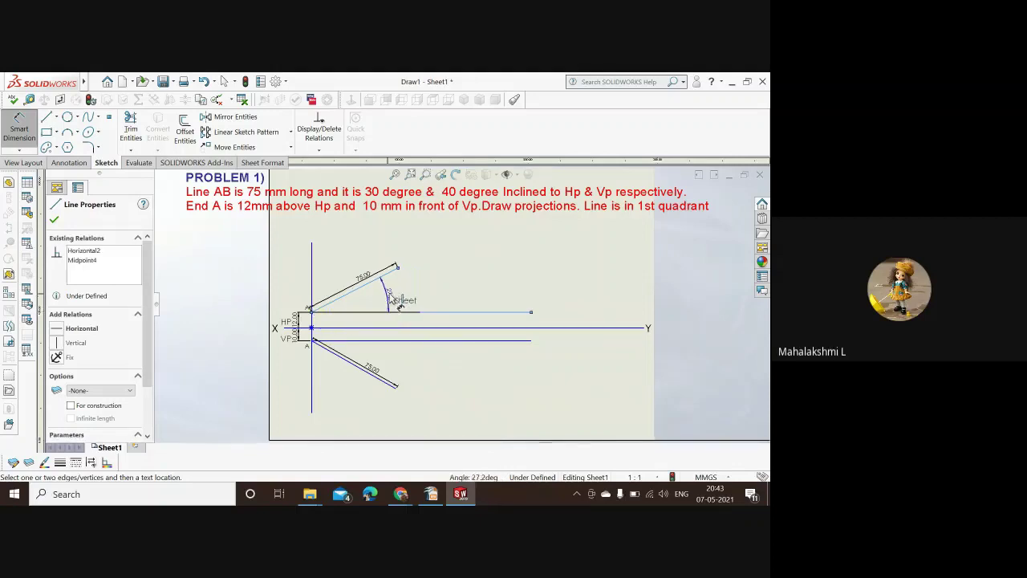
click(405, 302)
text(30)
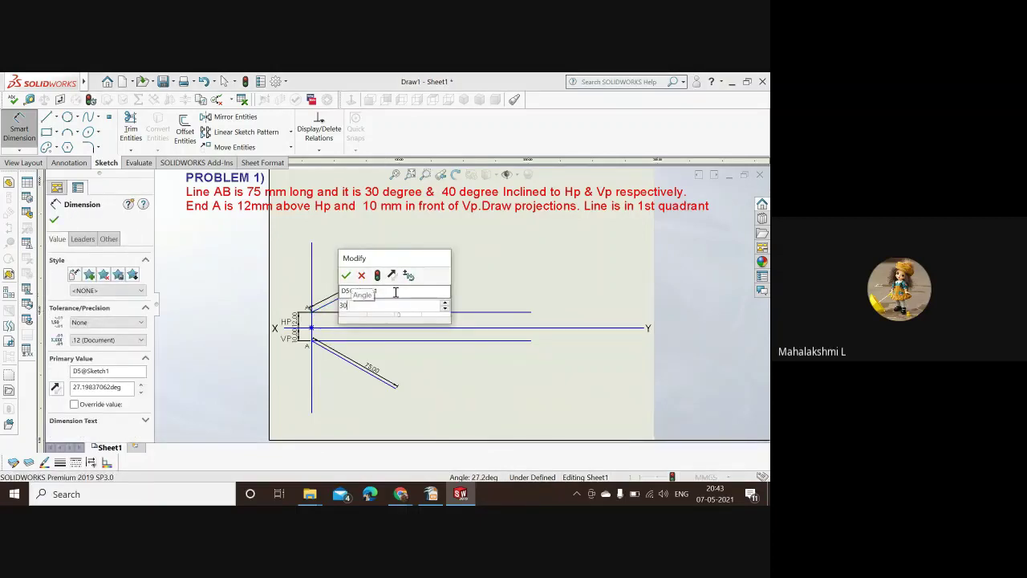
key(Return)
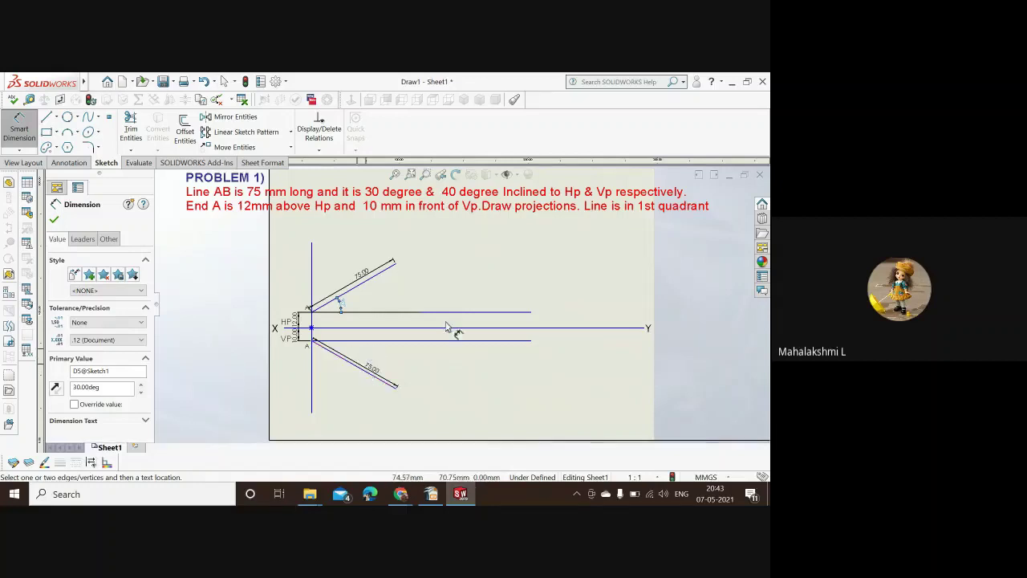
Angle the lower 75 mm line at 40° to the VP line
click(357, 345)
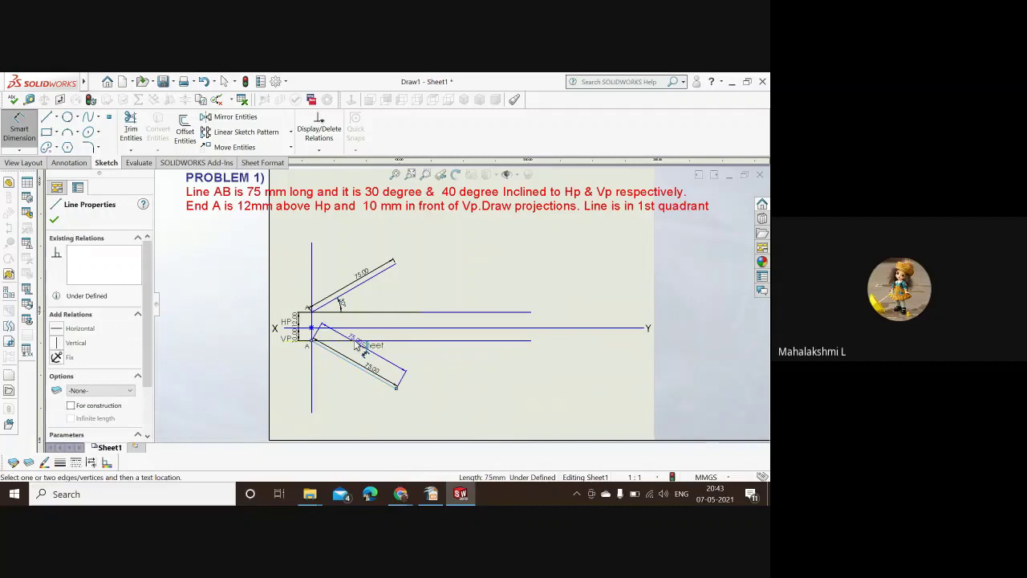
click(359, 340)
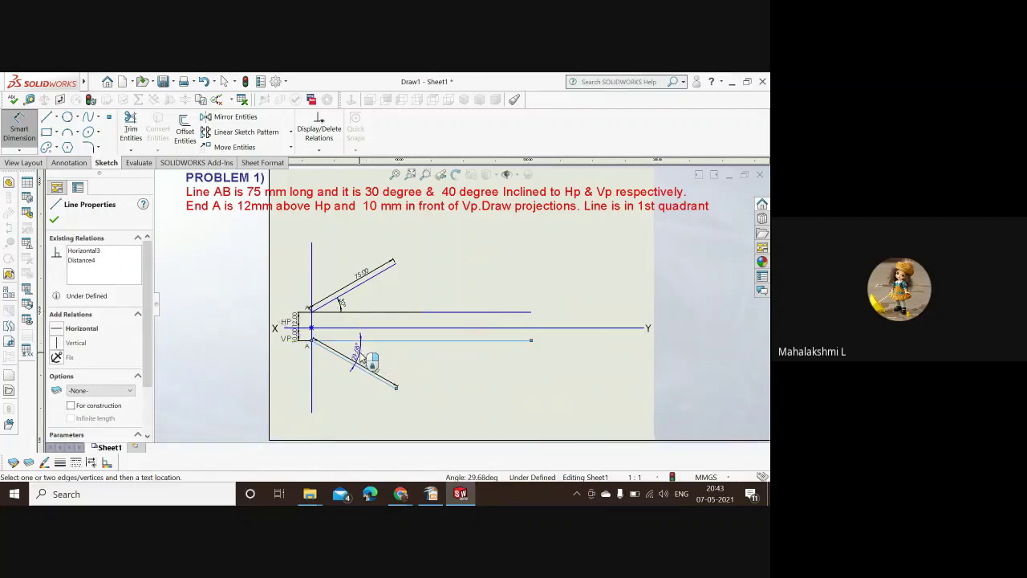
click(362, 358)
text(40.00deg)
key(Return)
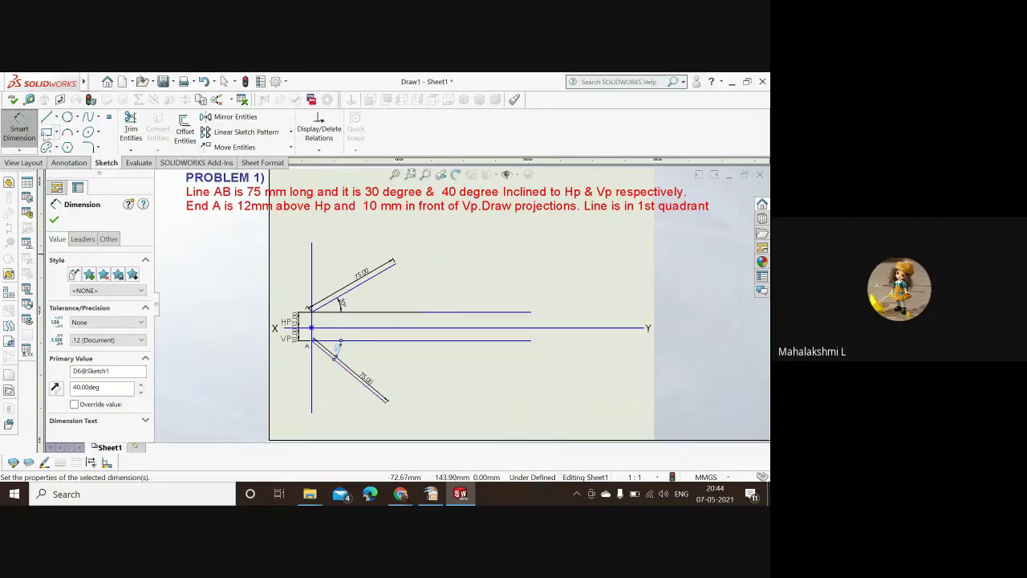
Draw horizontal loci through both free ends and a projector from the lower end to HP
click(57, 118)
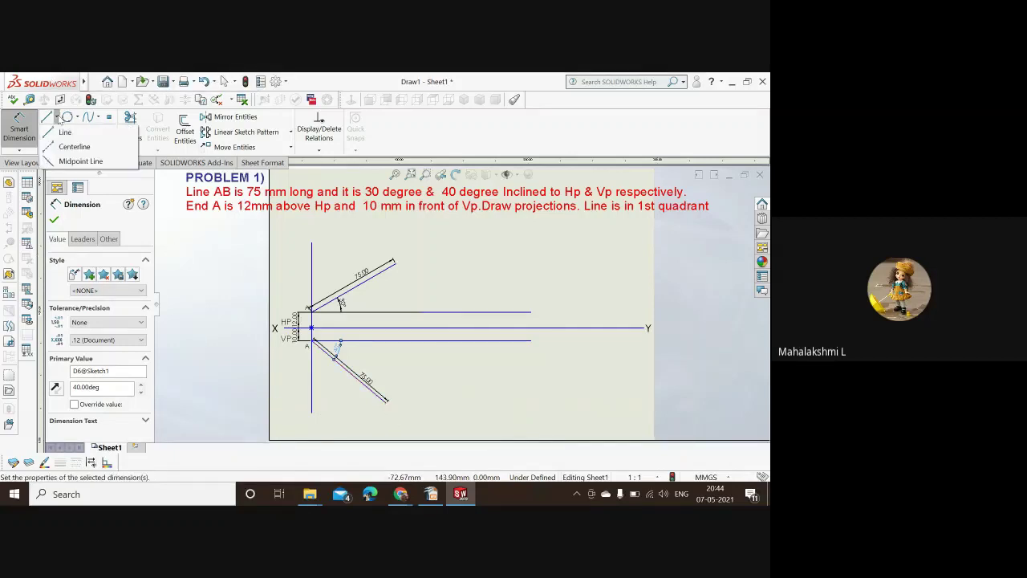
click(80, 161)
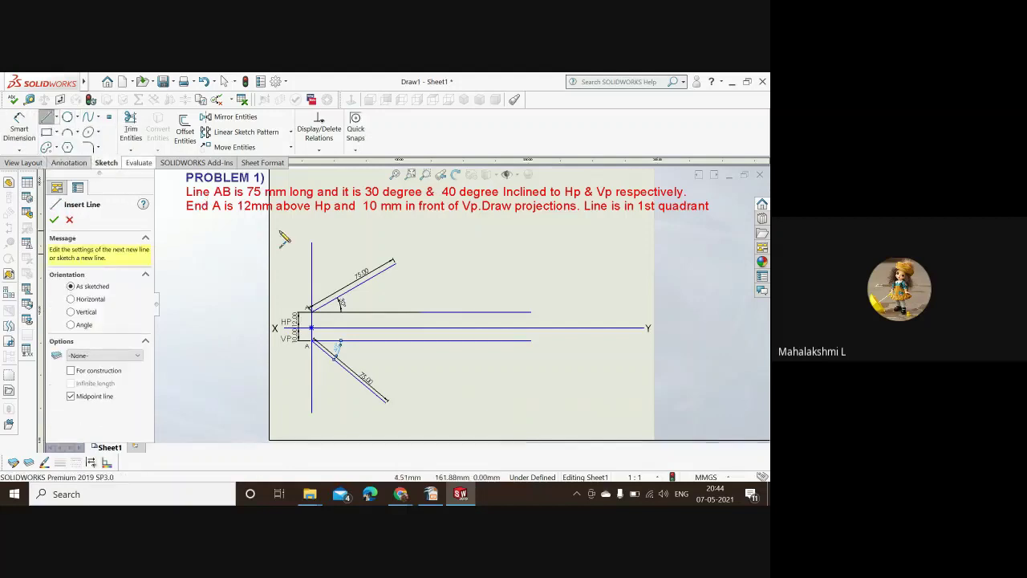
click(393, 262)
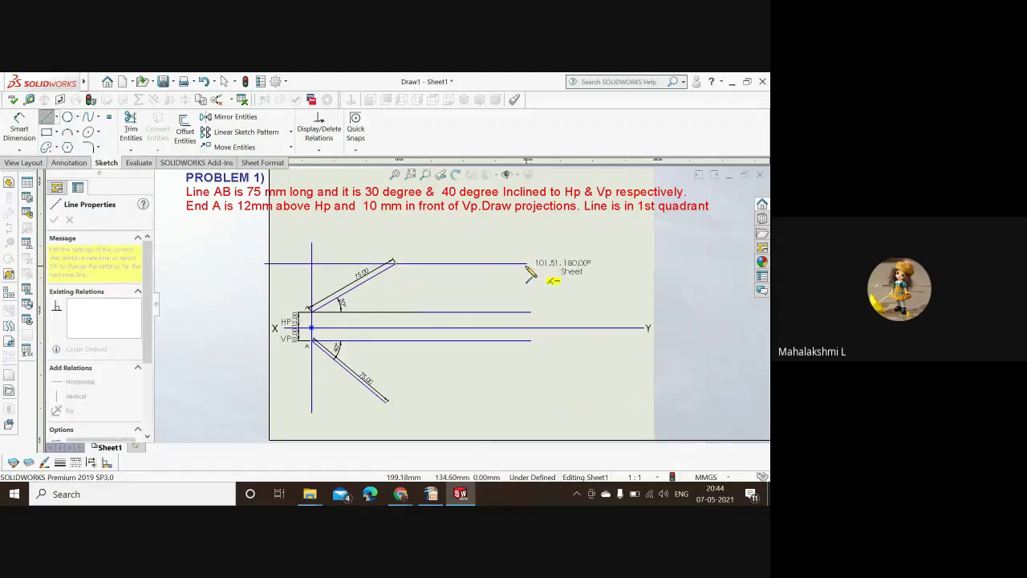
click(509, 263)
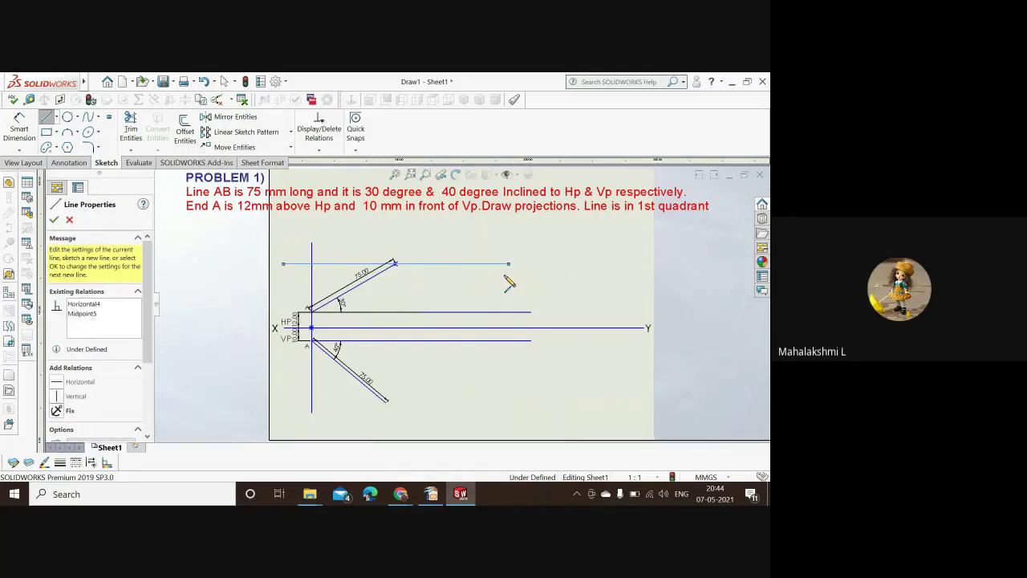
click(388, 401)
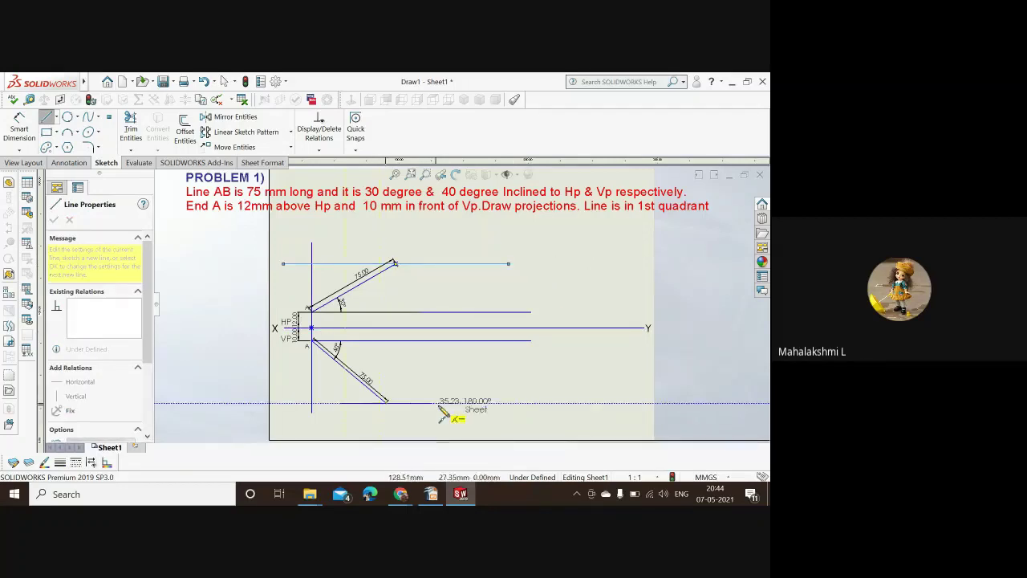
click(499, 403)
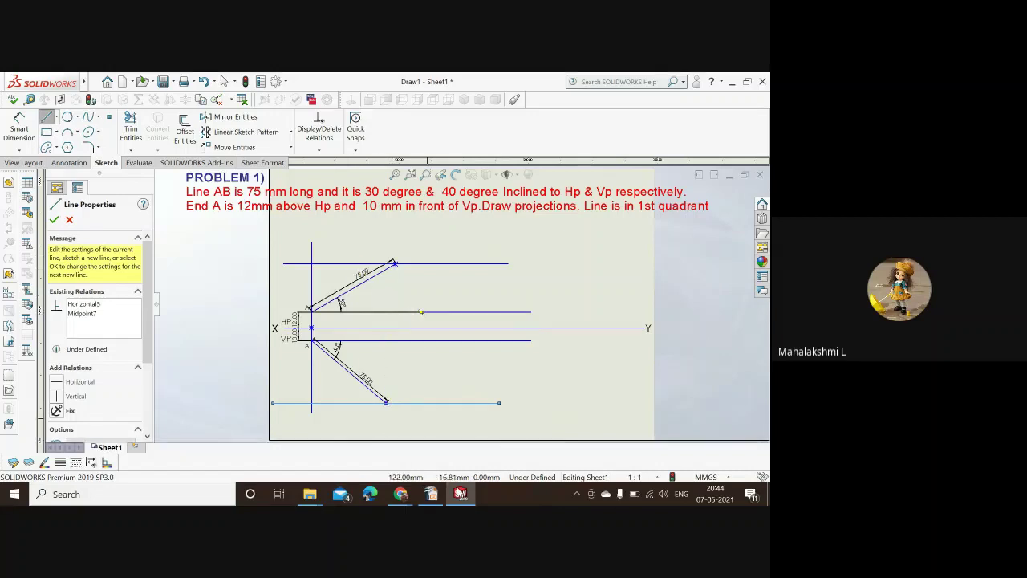
click(386, 401)
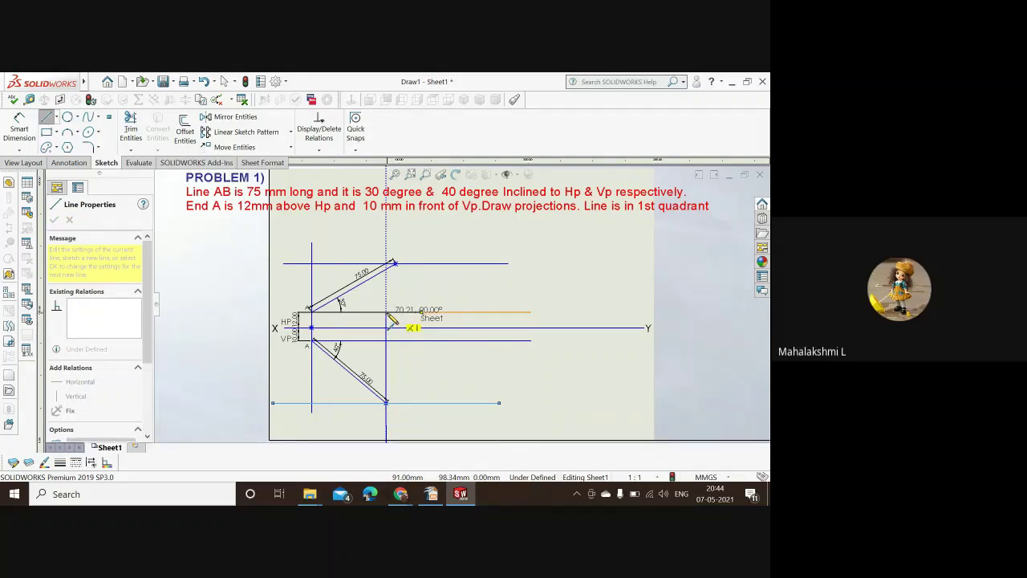
click(386, 313)
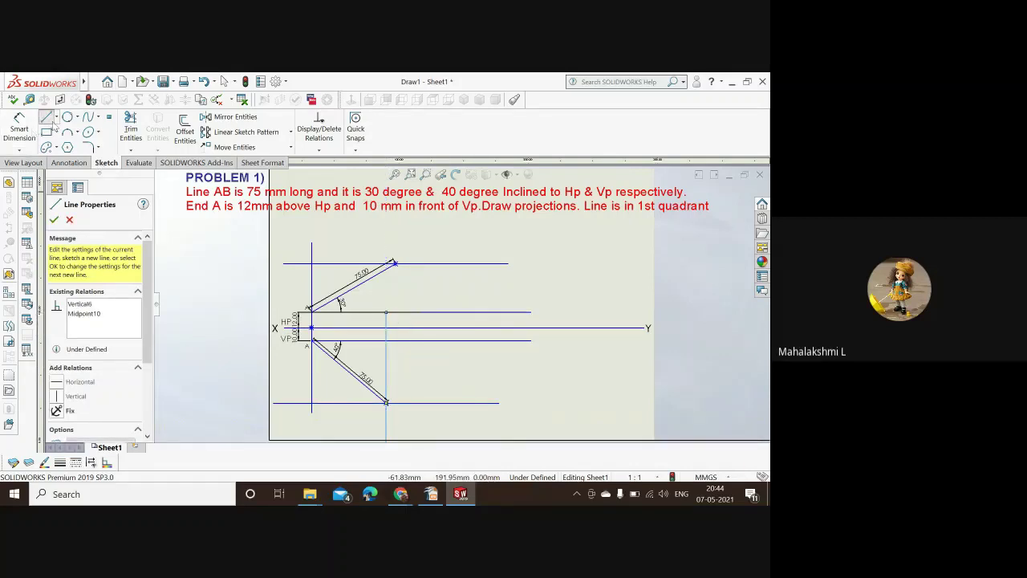
Swing a centre-point arc about A from the HP line up to the top locus
click(77, 132)
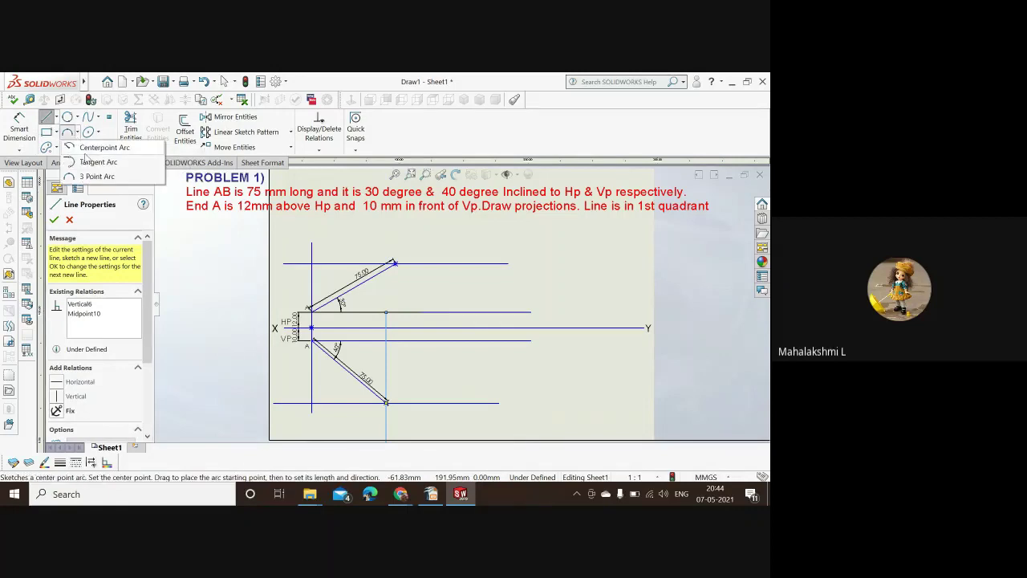
click(93, 149)
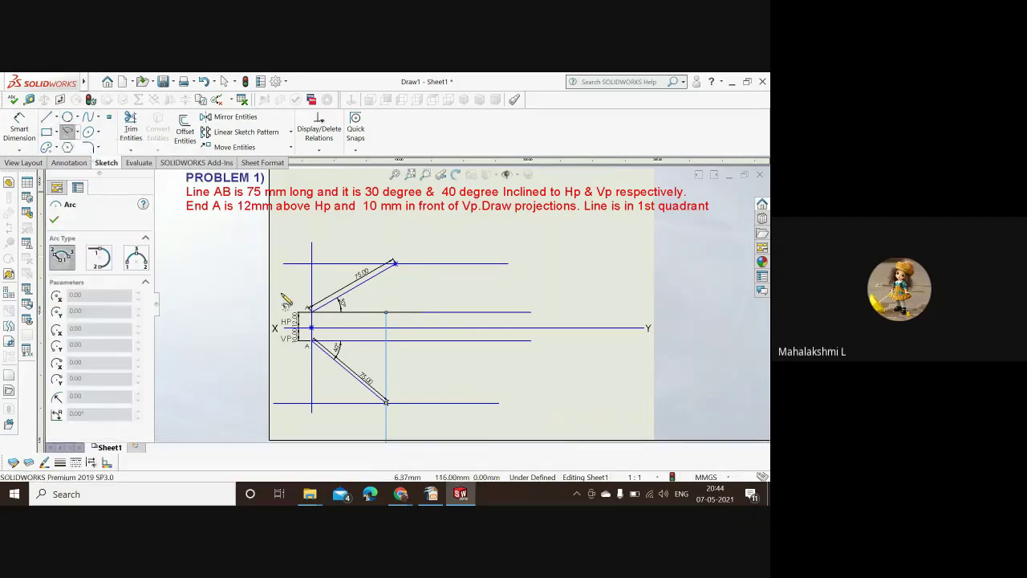
click(312, 312)
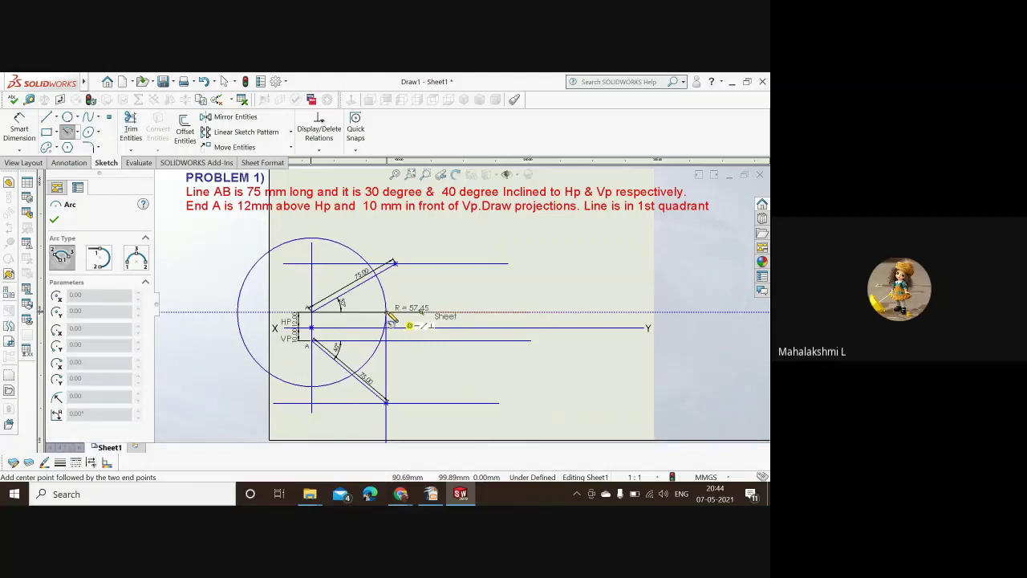
click(388, 313)
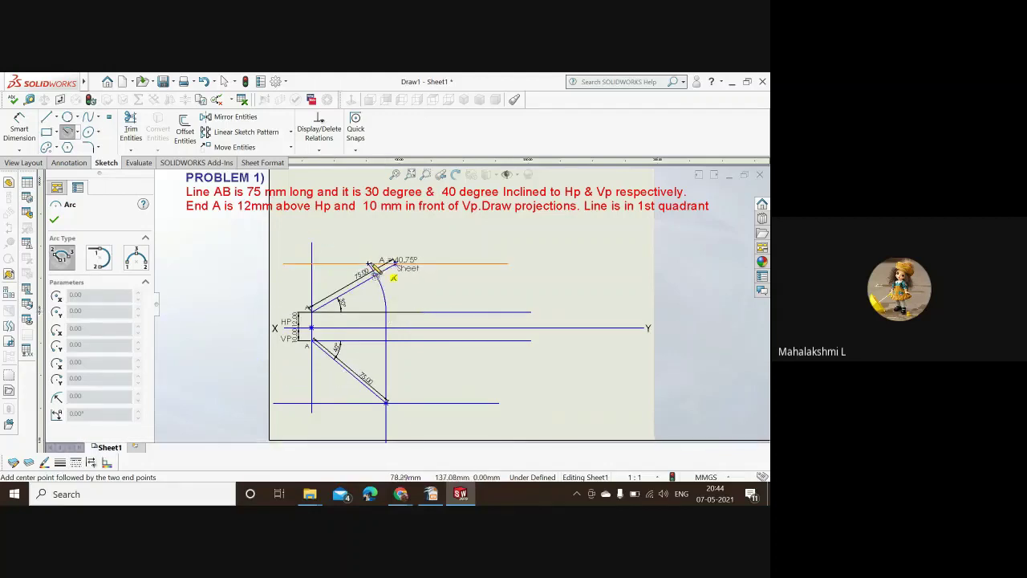
click(393, 263)
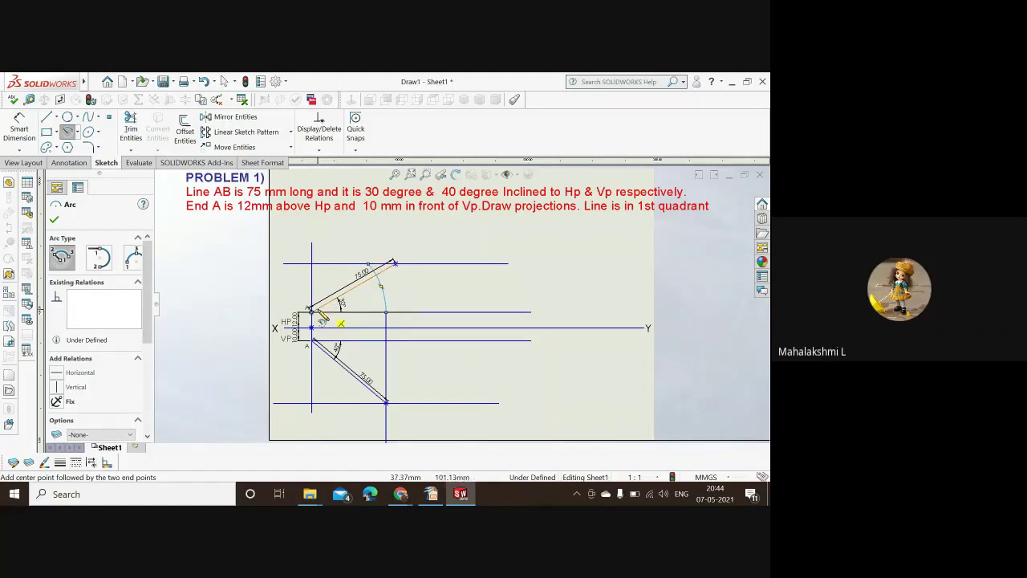
Draw a line from A to the arc's locus point and the top-view line ending on the lower locus
click(46, 116)
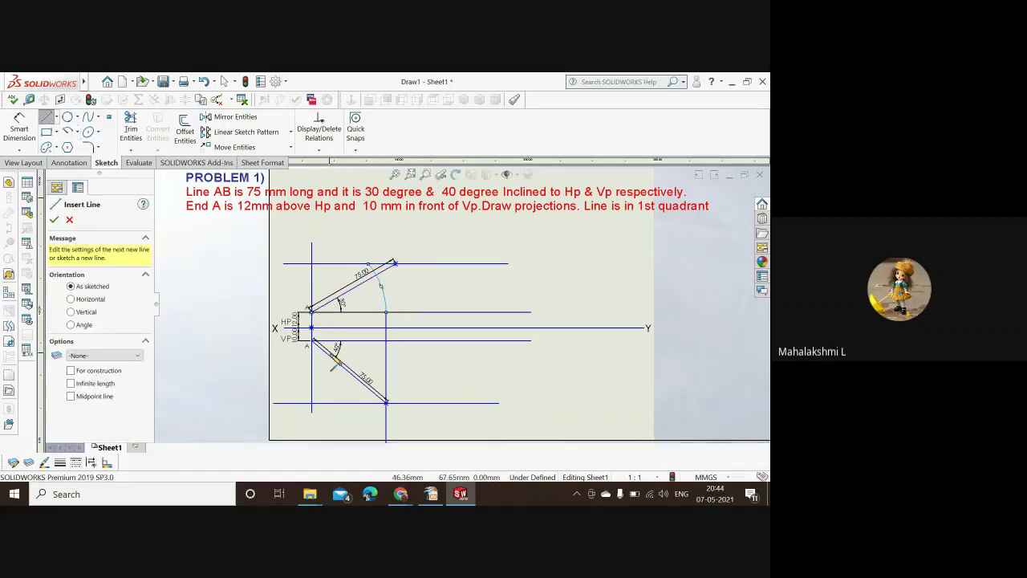
click(310, 311)
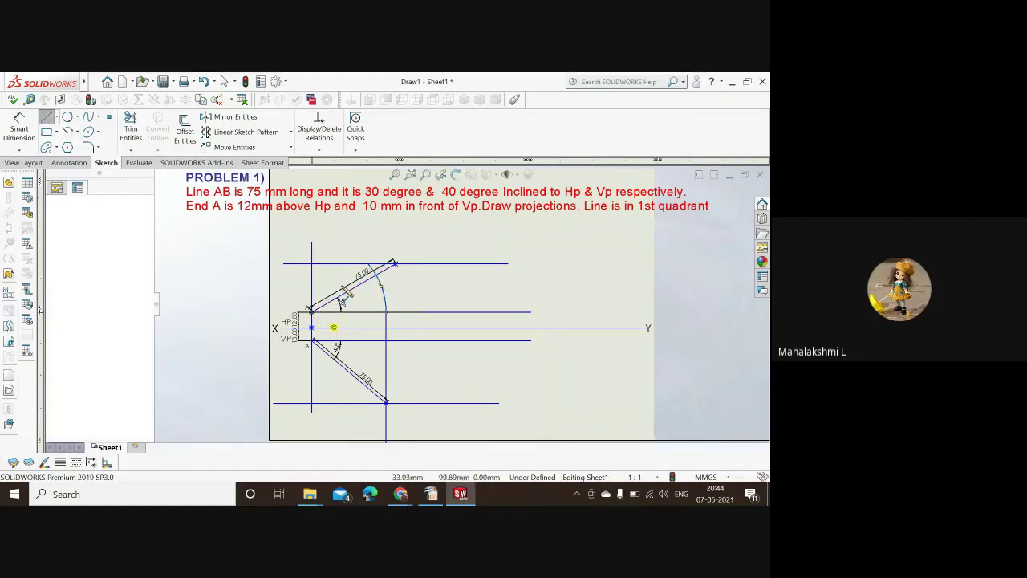
click(393, 263)
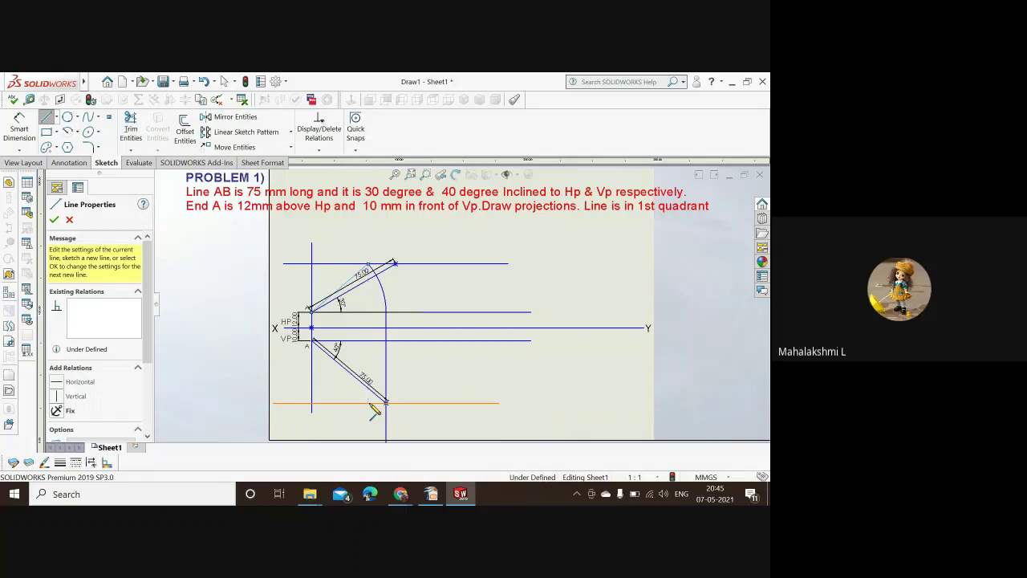
click(386, 403)
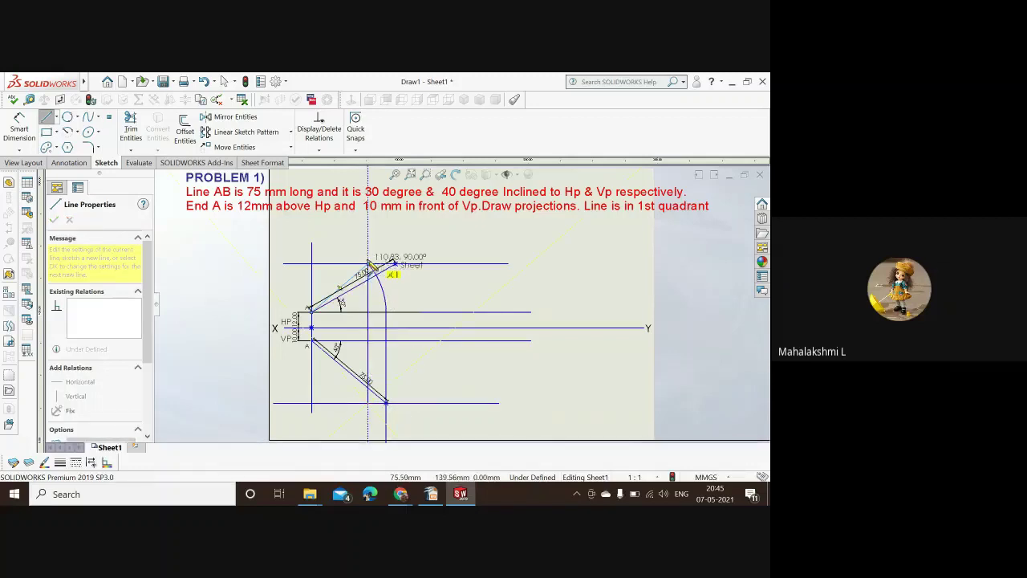
click(367, 264)
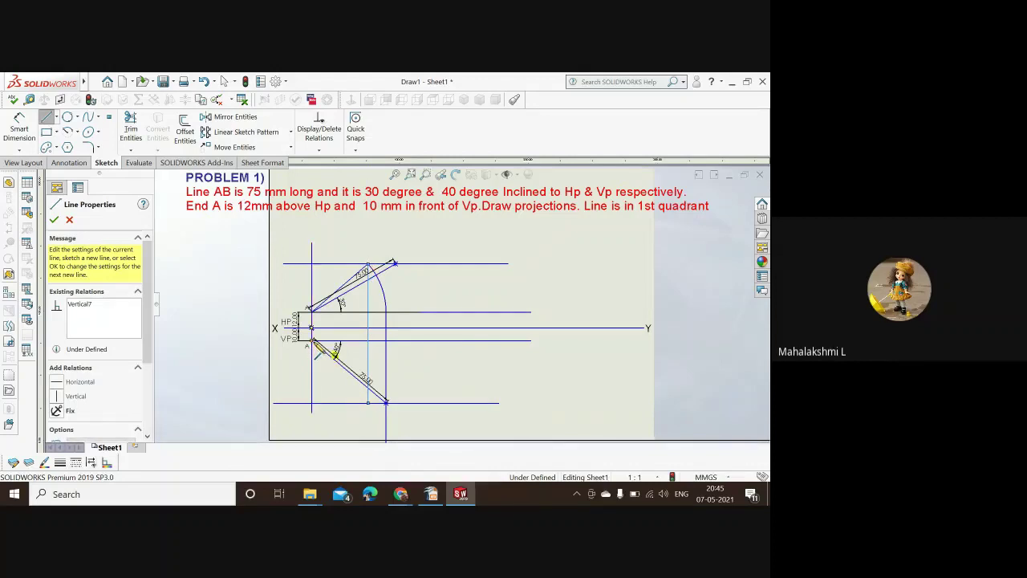
click(386, 400)
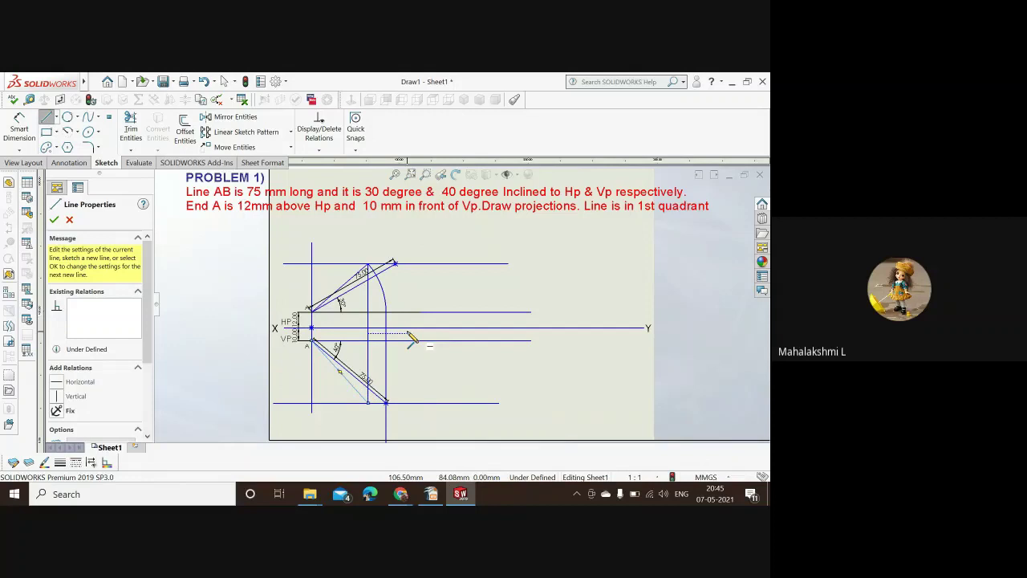
Add the note label TL beside the true-length line
click(68, 163)
key(Escape)
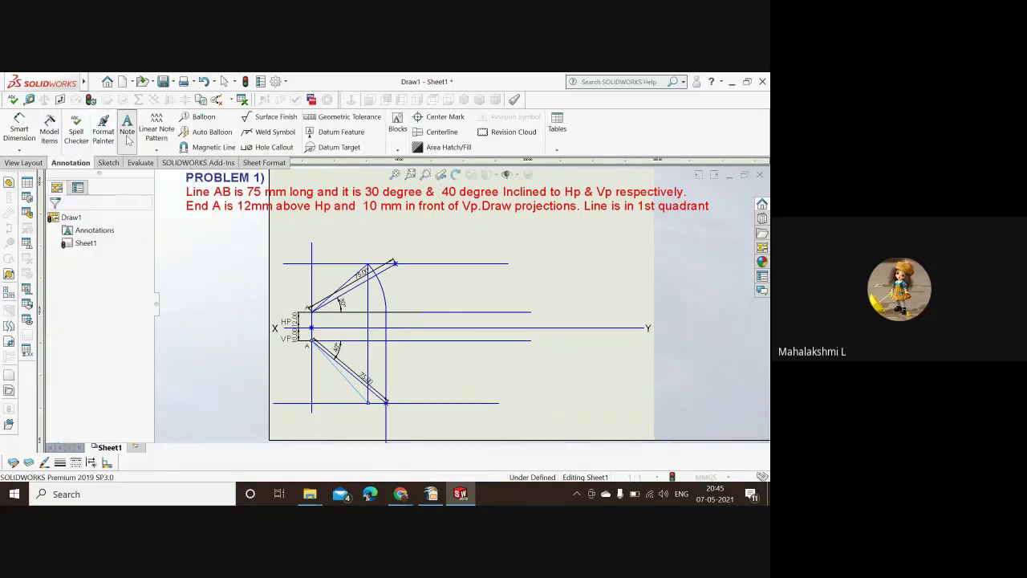
click(127, 133)
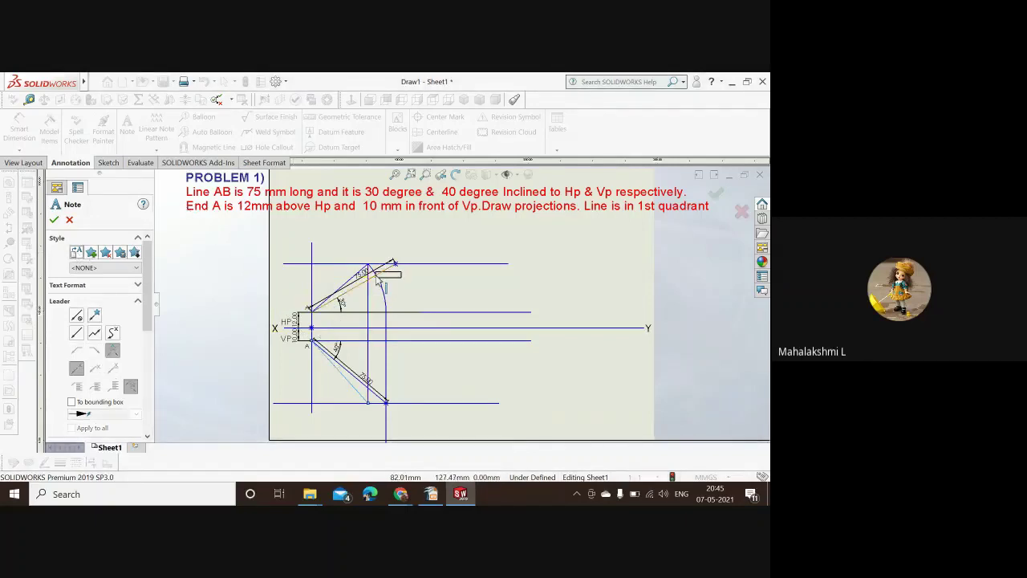
click(384, 278)
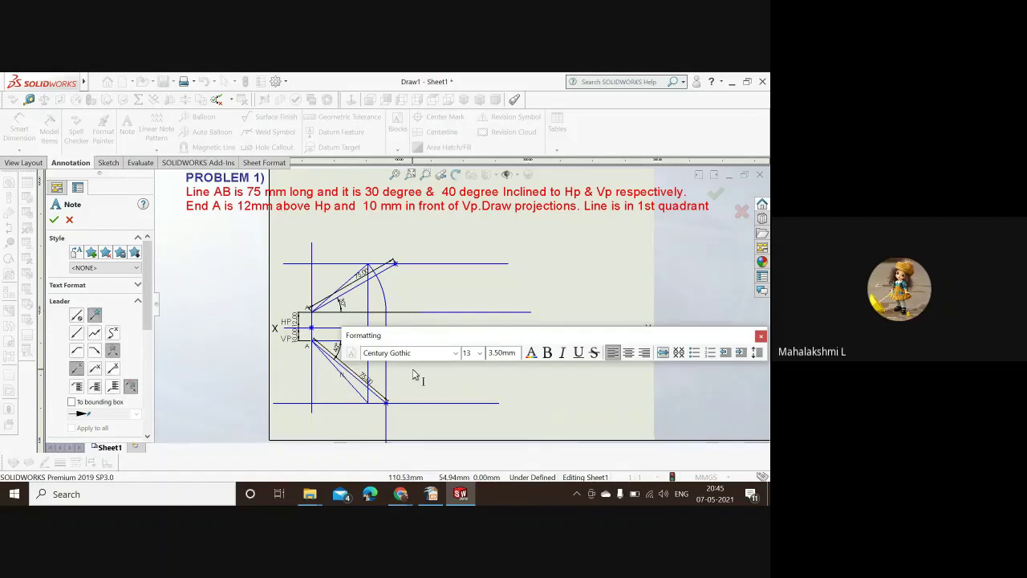
key(Escape)
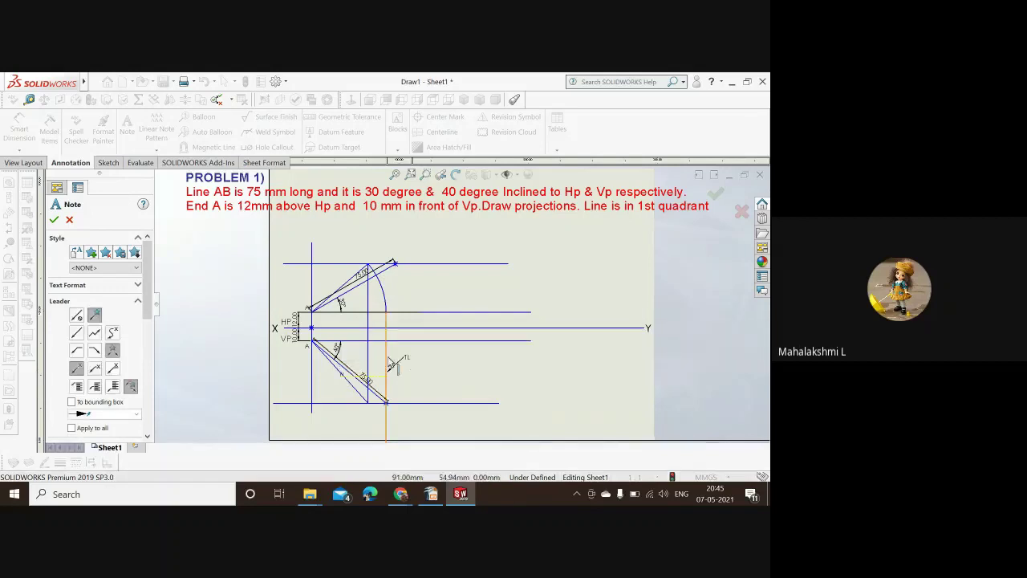
click(386, 275)
text(TL)
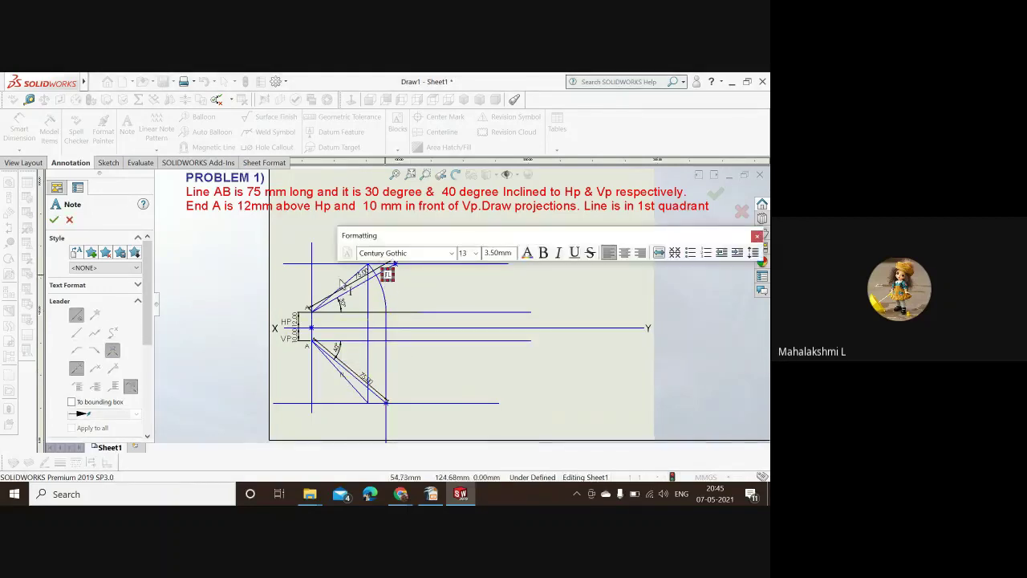
key(Escape)
Label the upper front-view line FV and the lower top-view line TV
click(339, 282)
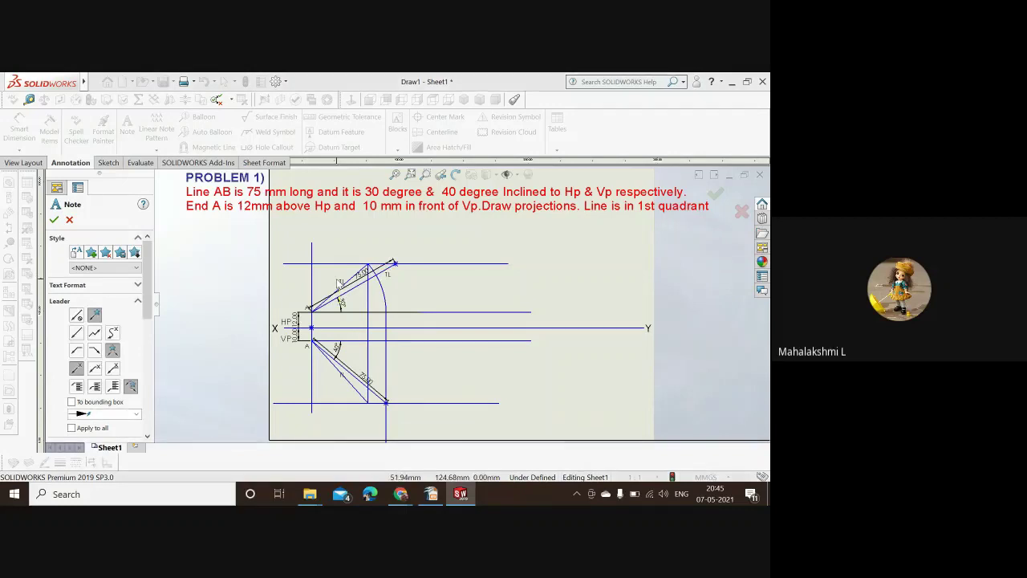
double_click(341, 279)
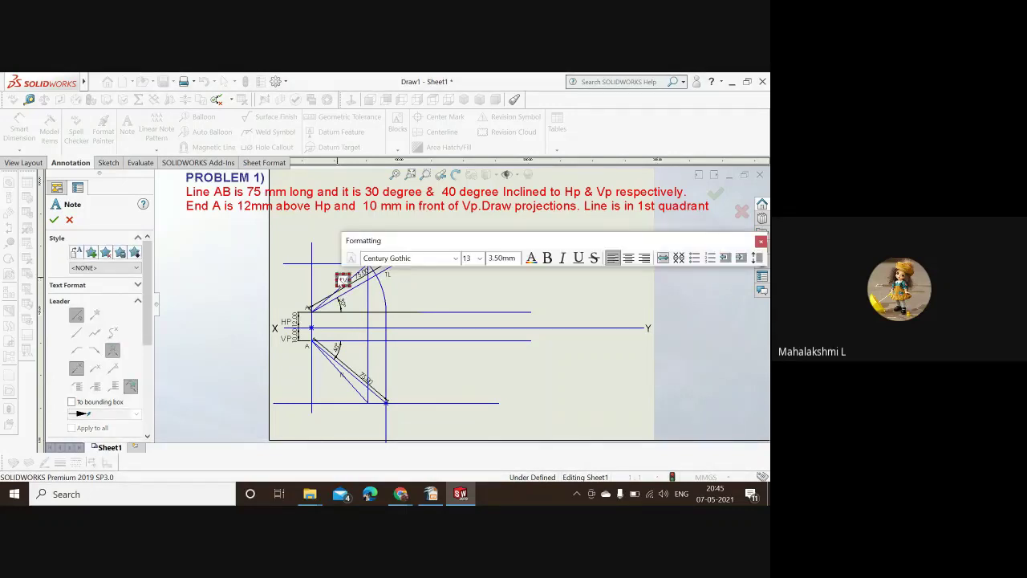
text(FV)
click(330, 371)
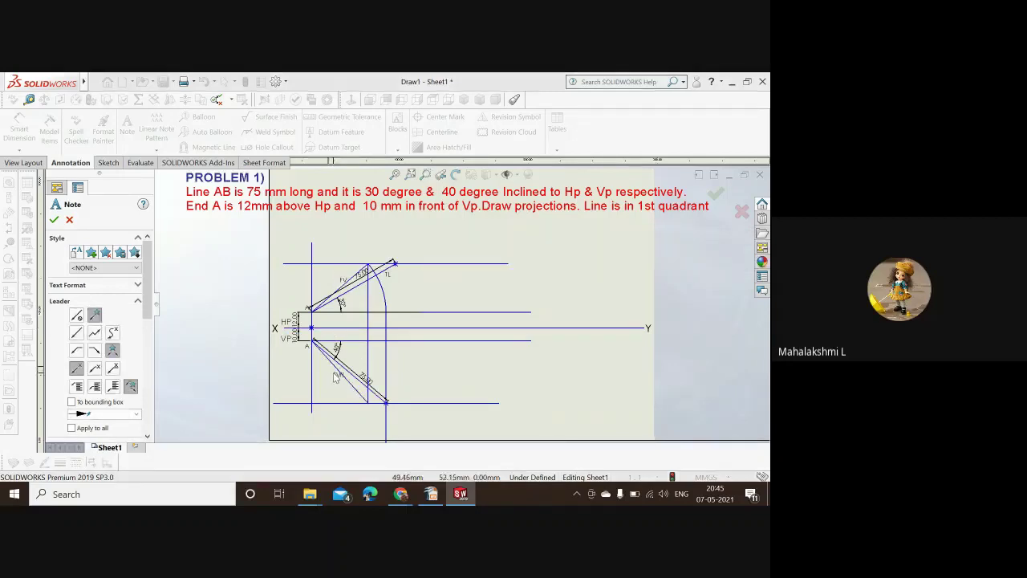
double_click(336, 376)
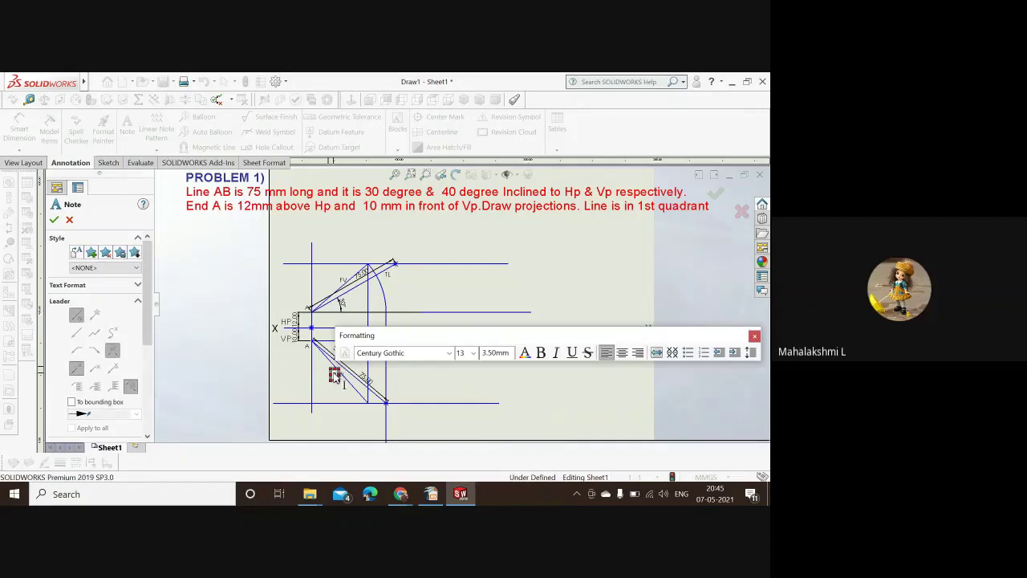
click(414, 392)
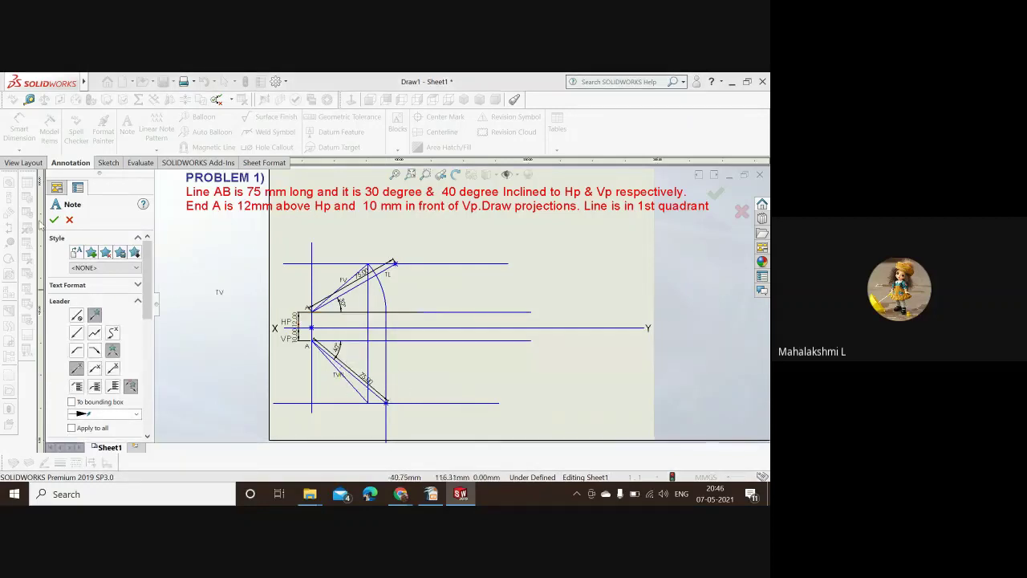
click(71, 221)
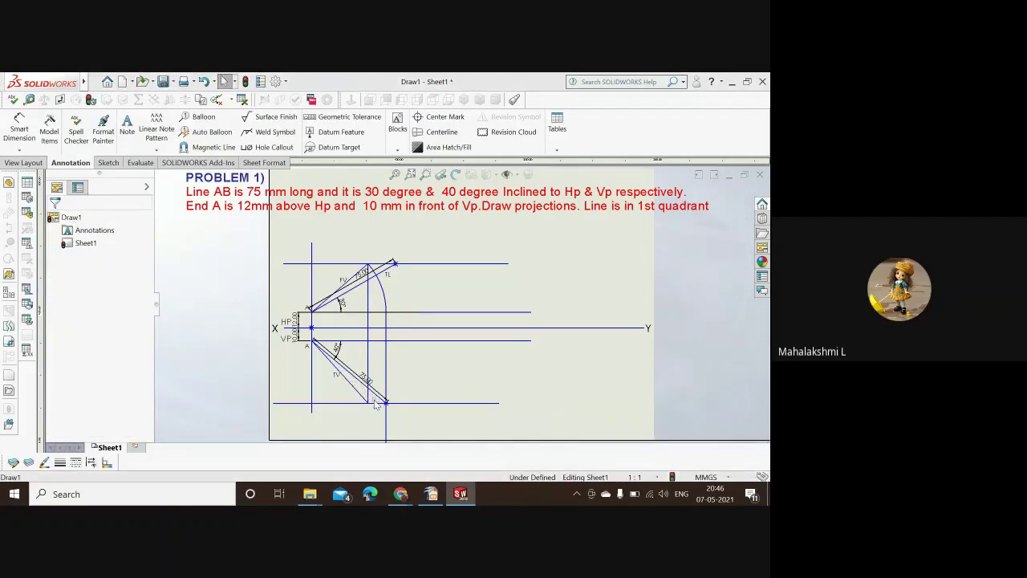
Place the note B' at the top end of the front-view line
click(489, 390)
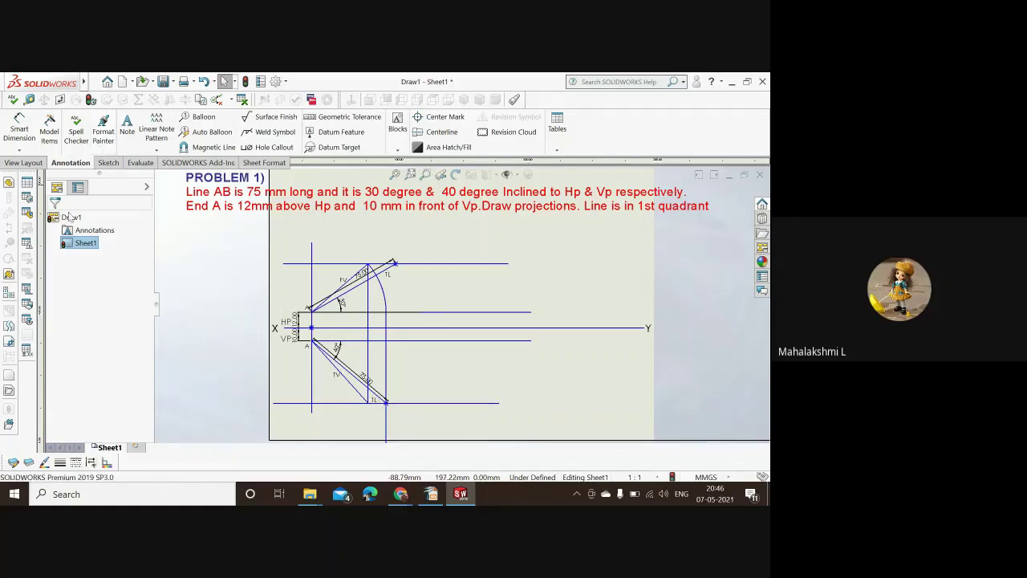
click(134, 140)
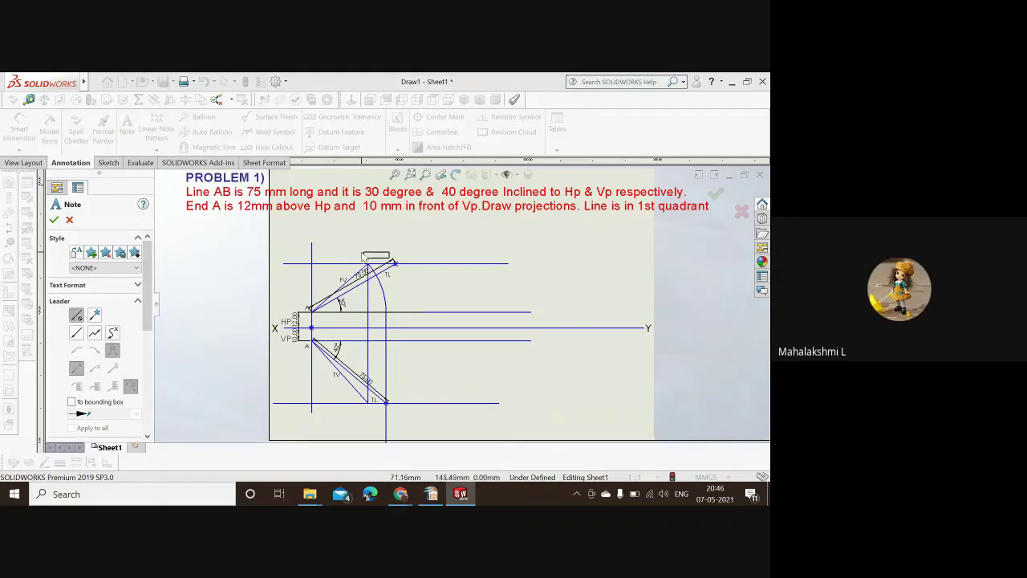
click(363, 255)
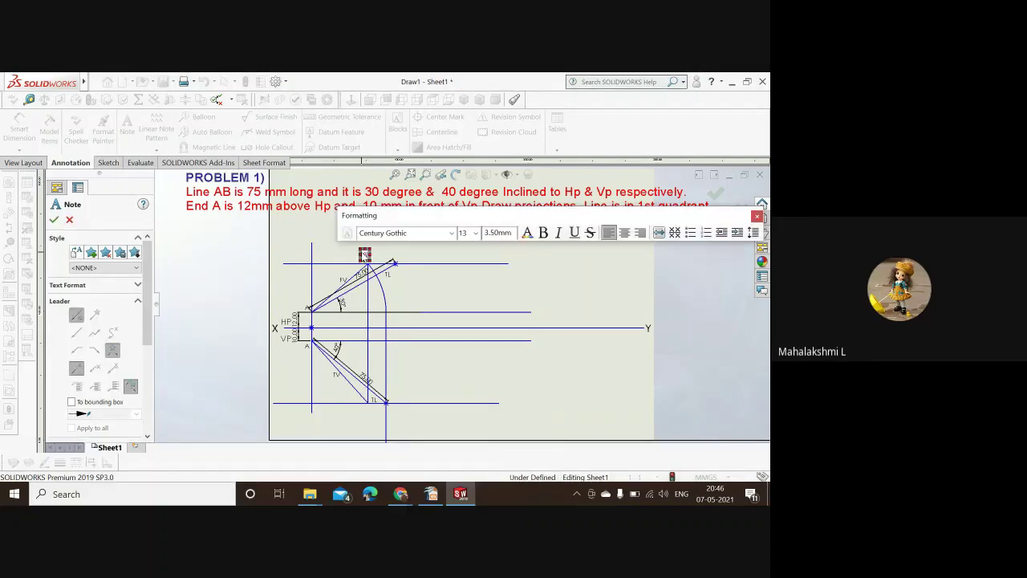
text(B')
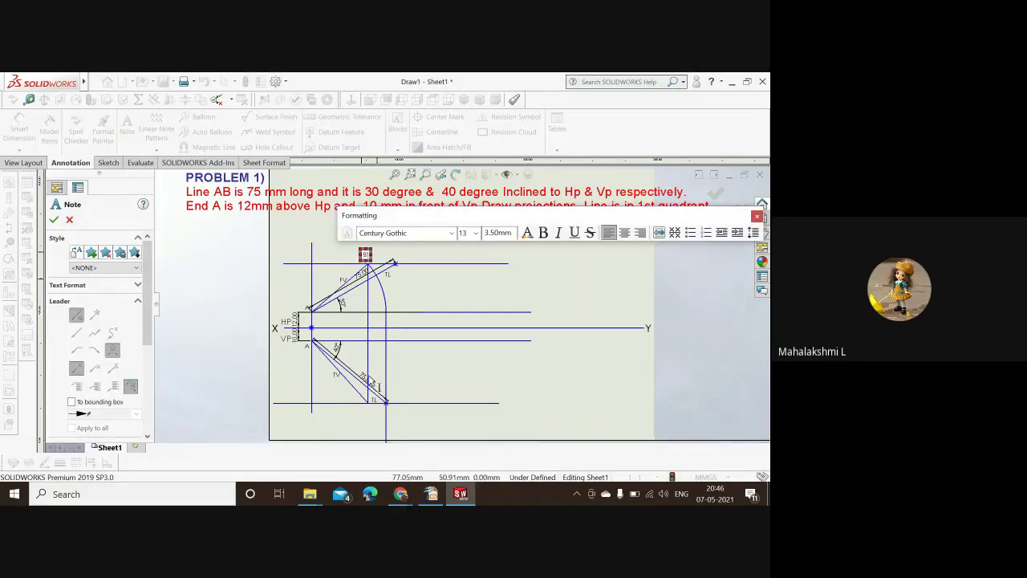
click(369, 411)
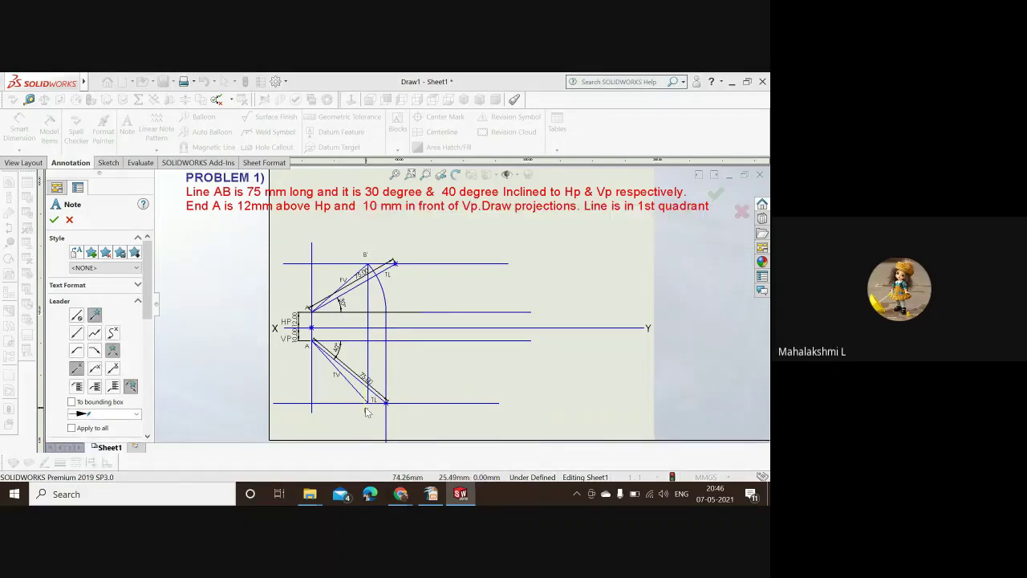
Add notes B and B1 at the lower line's ends and B1' on the upper line
click(366, 411)
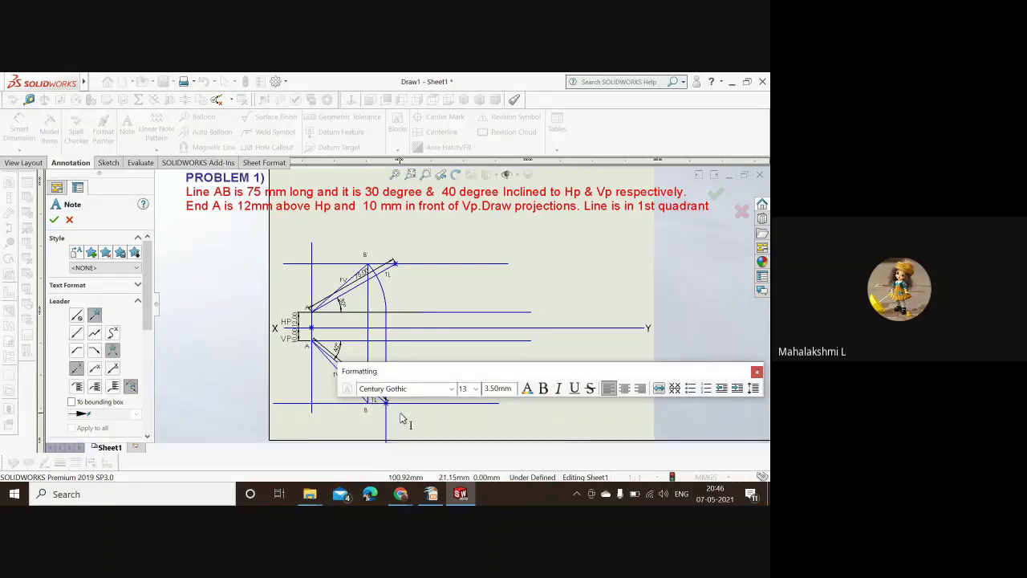
click(398, 416)
click(391, 413)
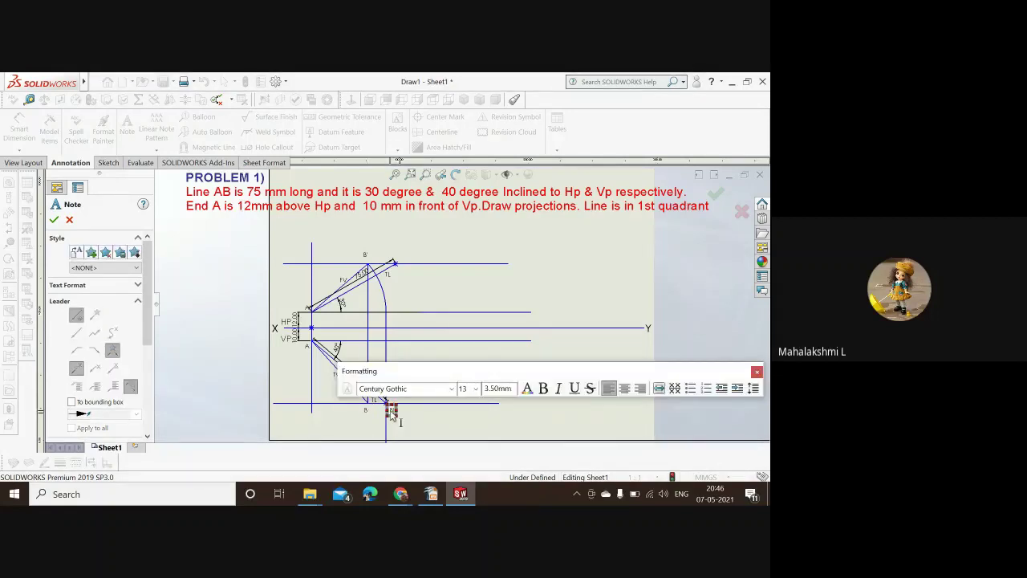
text(B1)
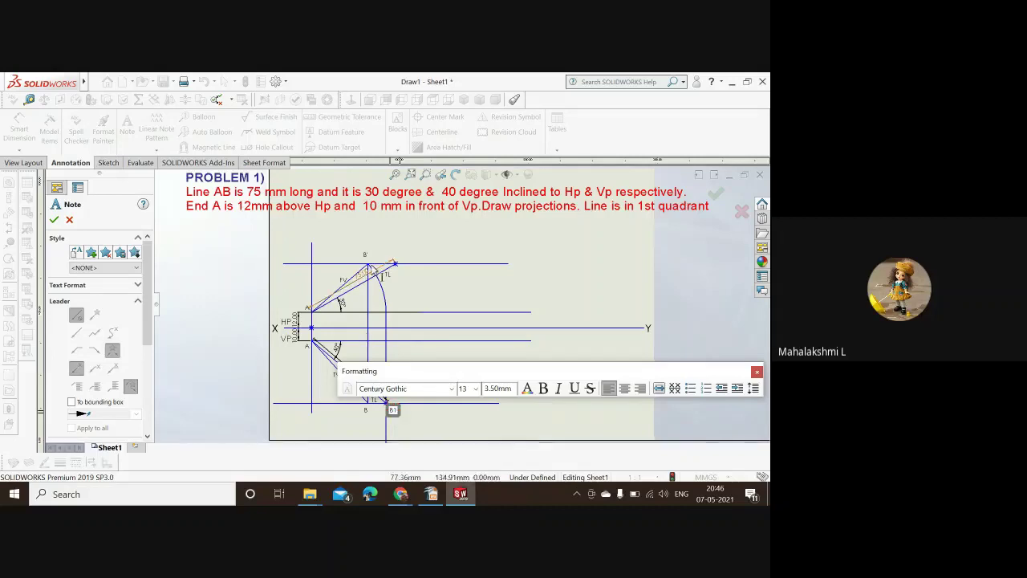
click(409, 259)
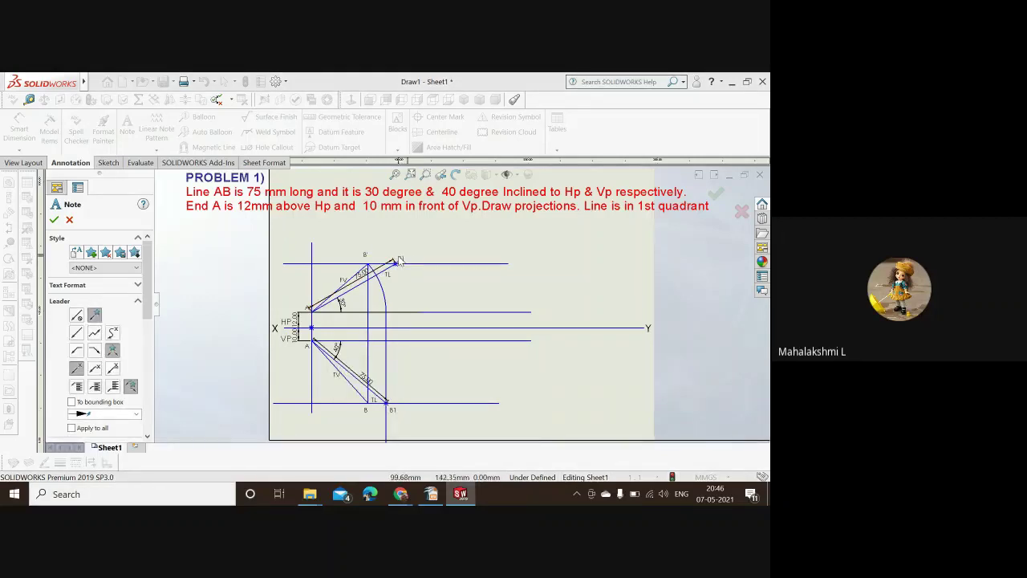
click(400, 260)
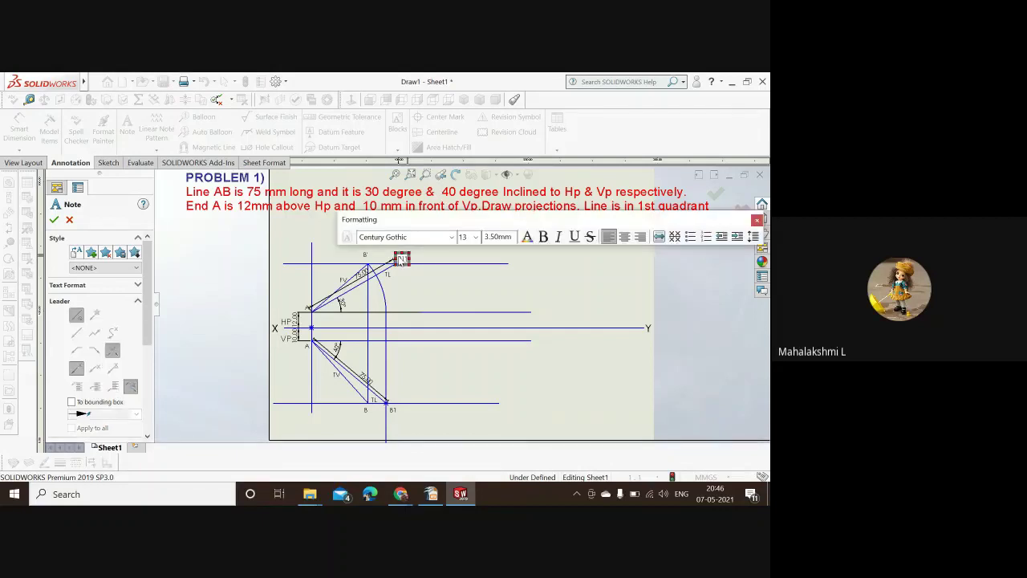
click(54, 221)
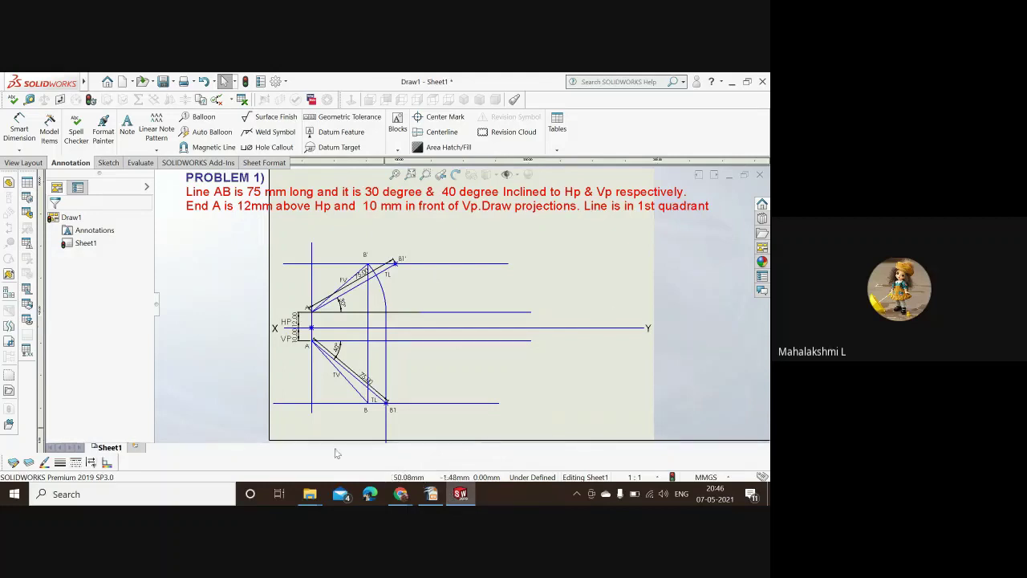
Bring Google Slides forward on slide 3, the Like/Comment/Share/Subscribe/Thanks for watching graphic
mouse_move(400, 494)
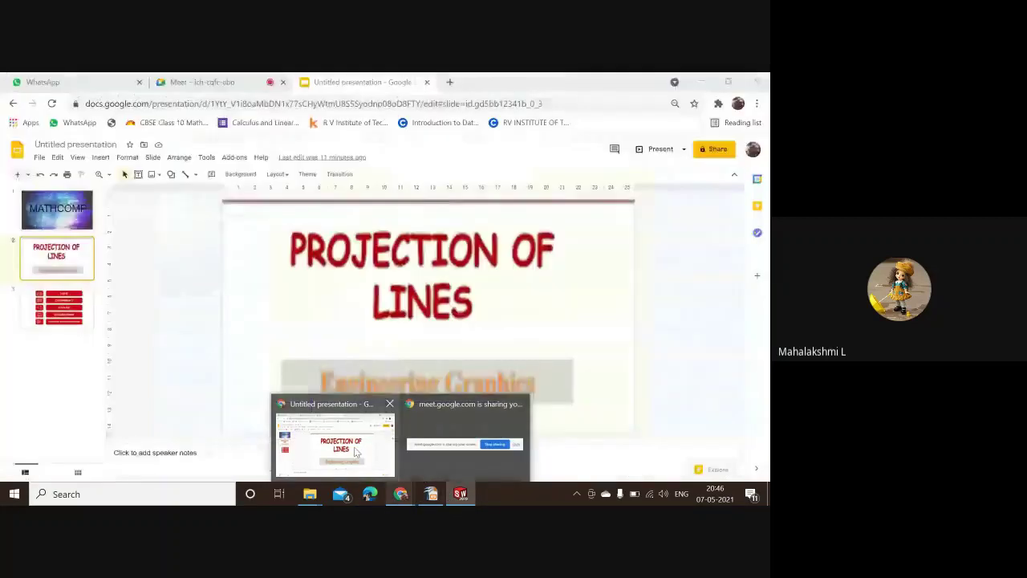
click(332, 439)
key(Down)
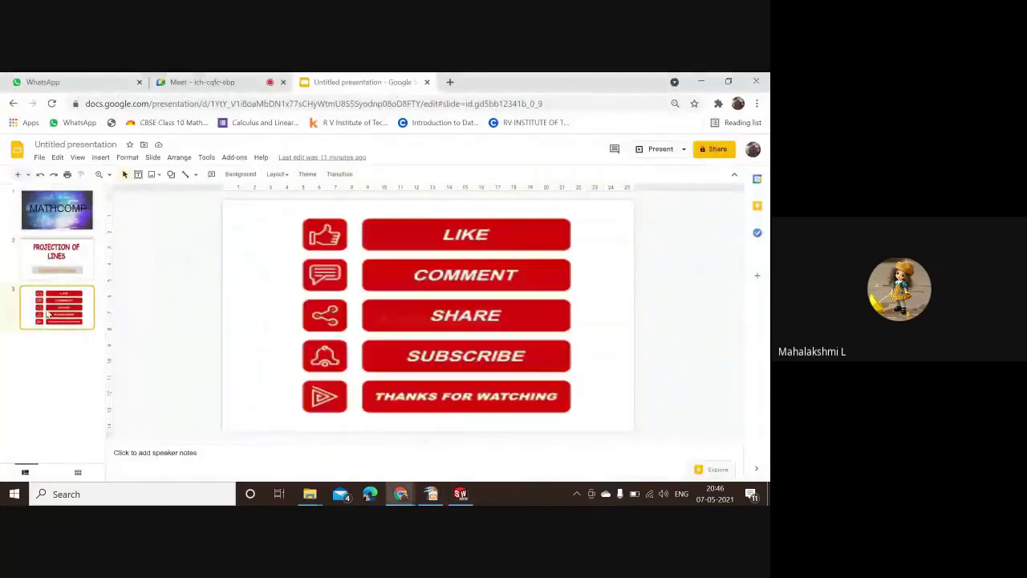